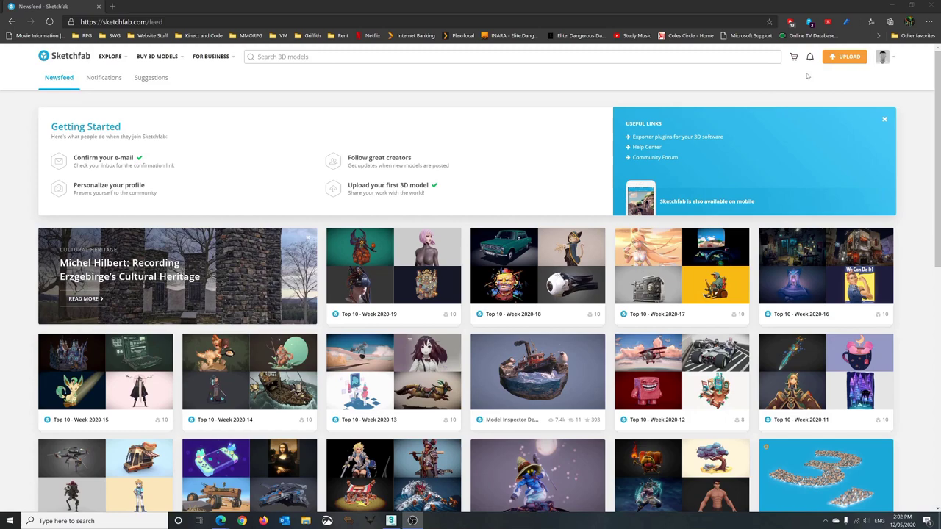
- Switch from the Sketchfab feed to the 3ds Max scene thingy03.max
click(391, 520)
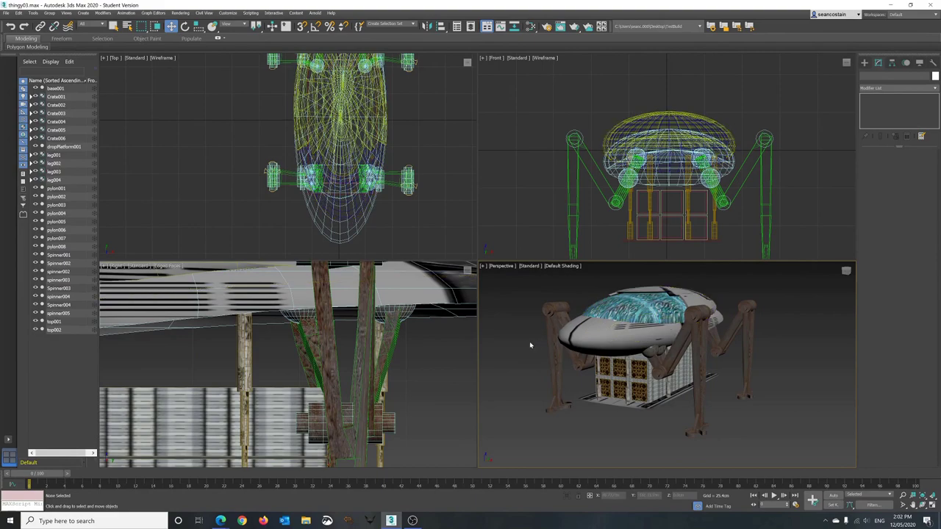
- Maximize the Perspective view, orbit the walker, and briefly check the Slate Material Editor
key(alt+w)
mouse_move(584, 325)
alt+middle_down()
mouse_move(559, 328)
mouse_move(586, 318)
alt+middle_up()
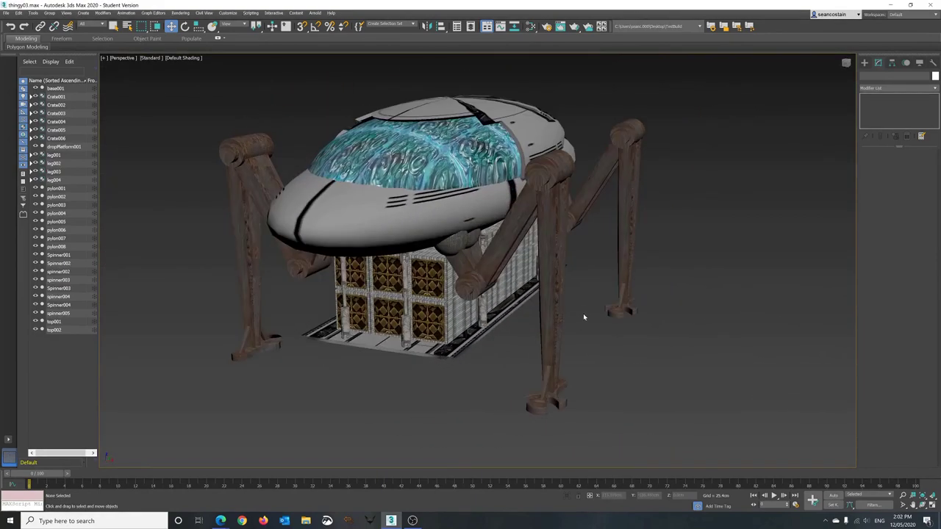
key(m)
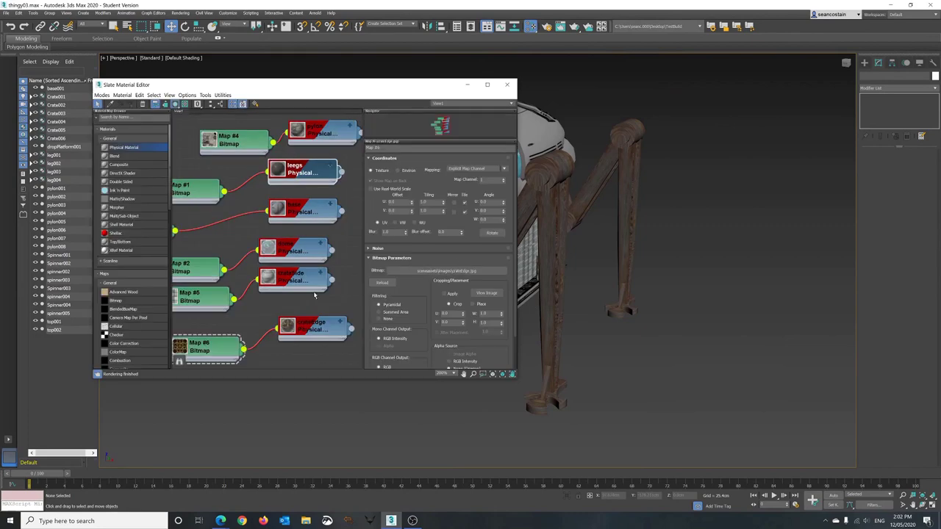
click(506, 85)
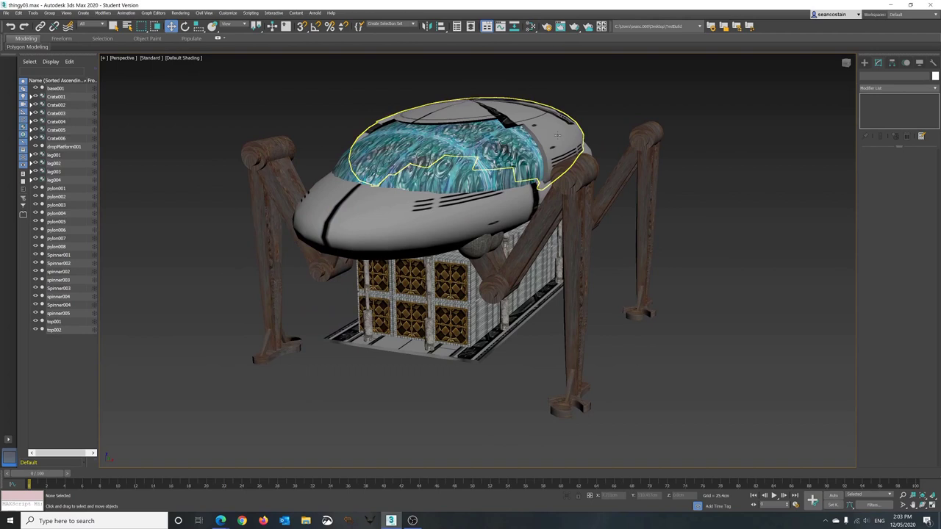
- Inspect mapping on top002, top001, base001, leg002, Crate004 and leg001, then deselect
click(471, 147)
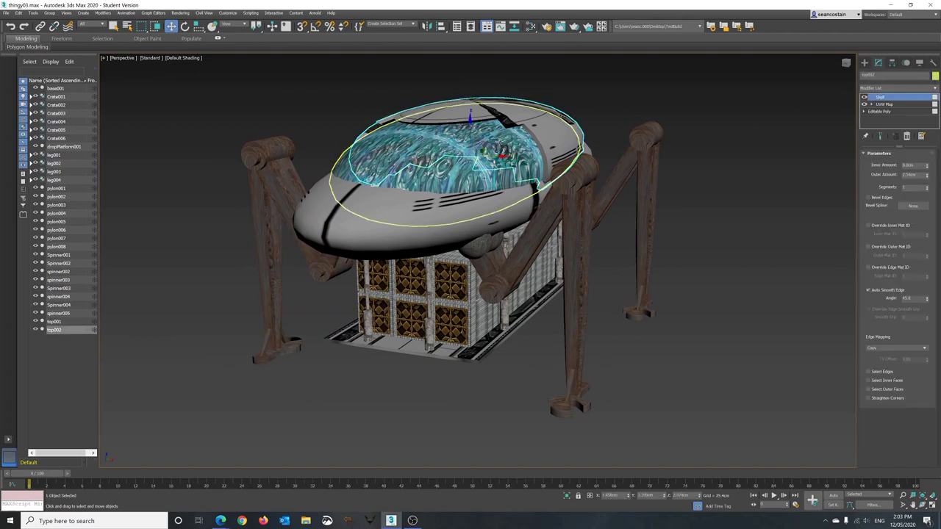
click(585, 144)
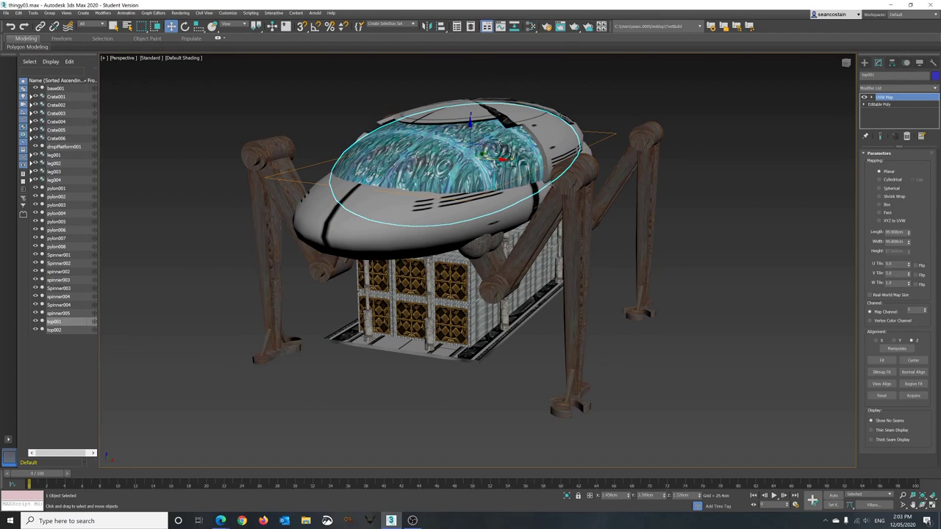
click(879, 189)
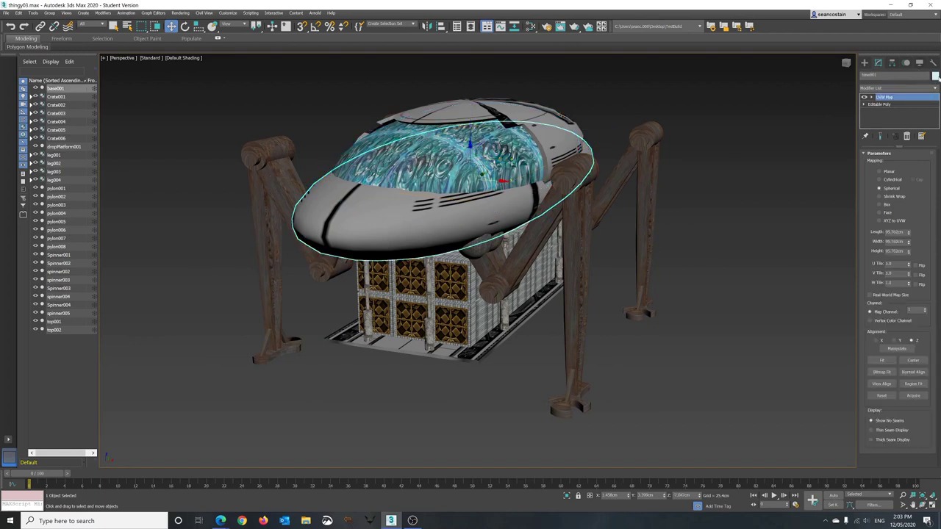
click(647, 144)
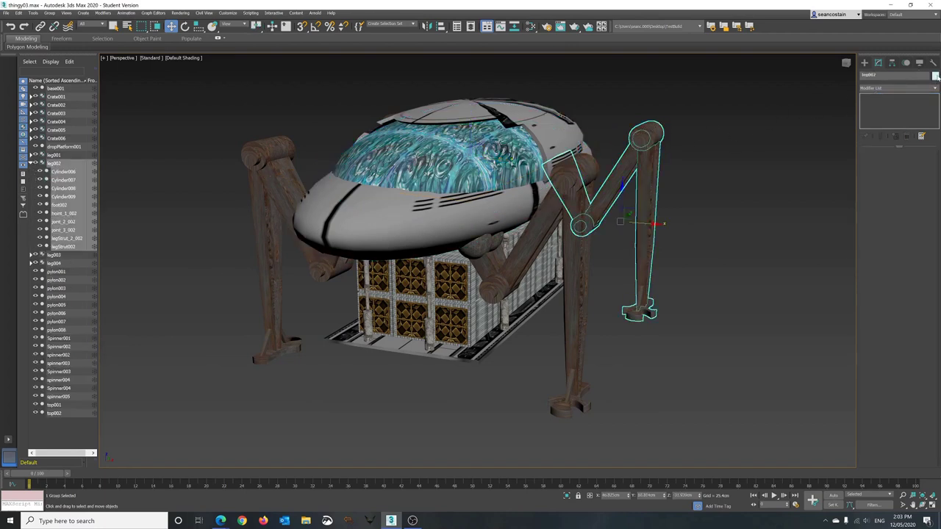
click(469, 275)
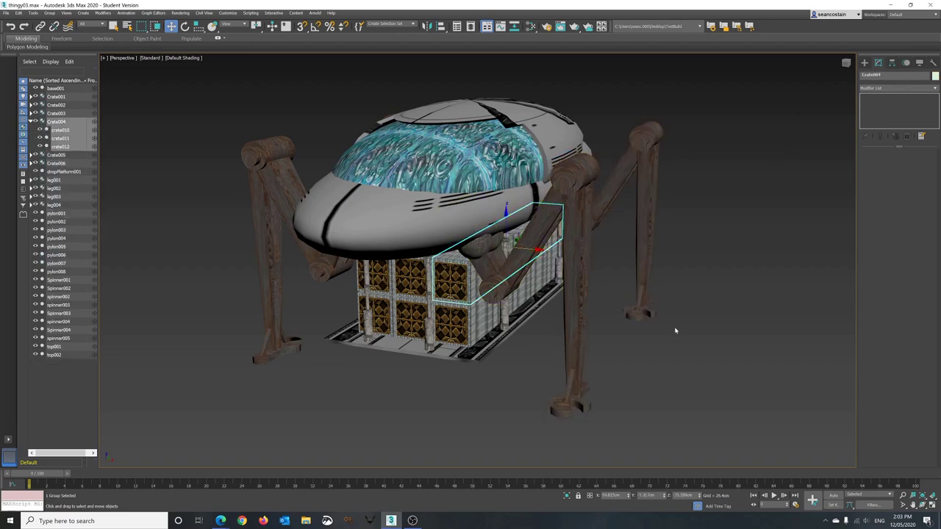
click(575, 242)
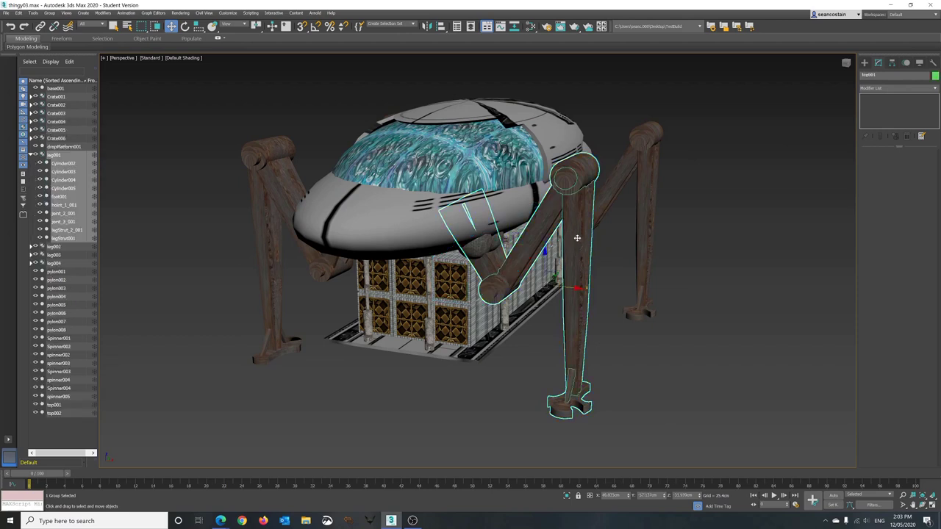
click(445, 156)
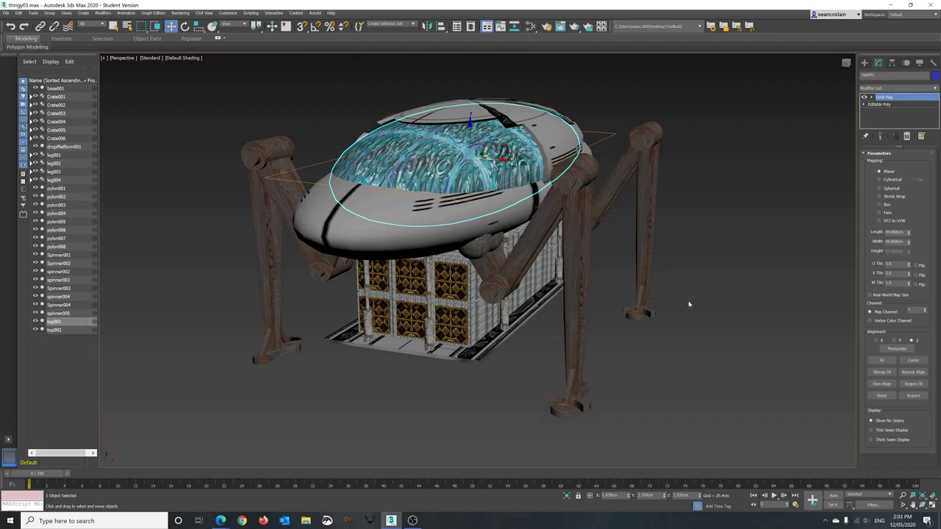
click(707, 276)
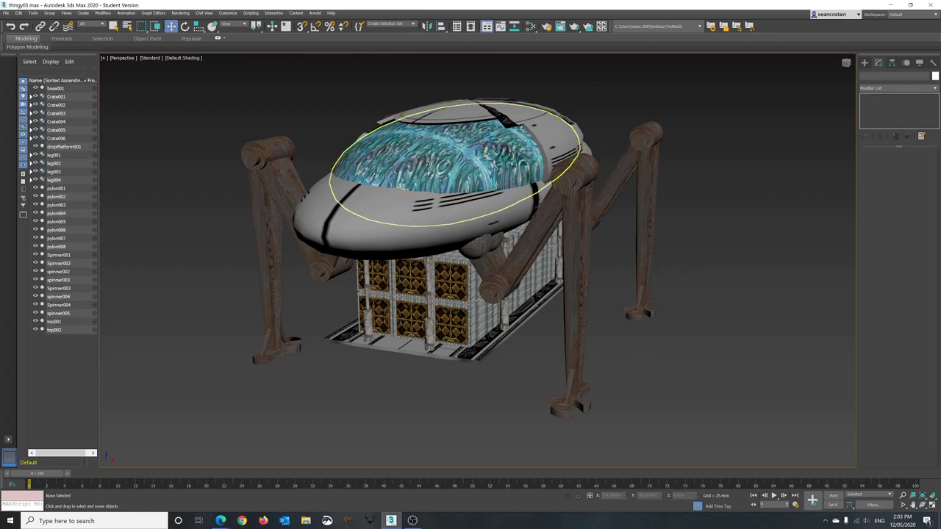
- Save incrementally as thingy04.max and export with gw::OBJ-Exporter under the name 'transport'
click(10, 16)
click(17, 74)
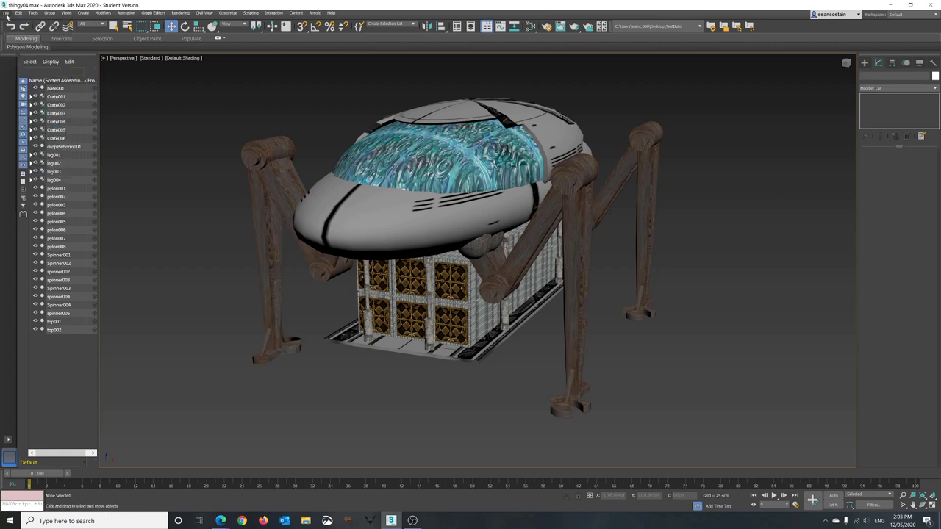
click(7, 15)
mouse_move(29, 128)
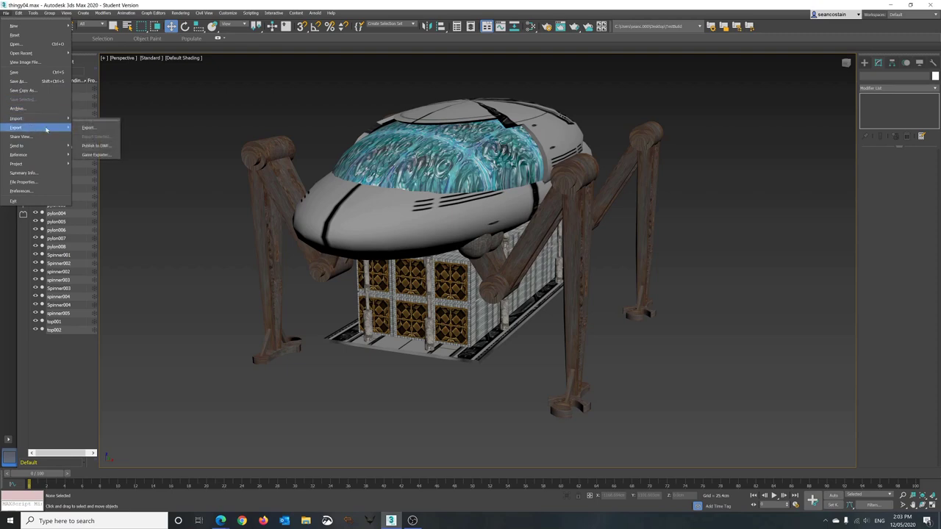
click(92, 128)
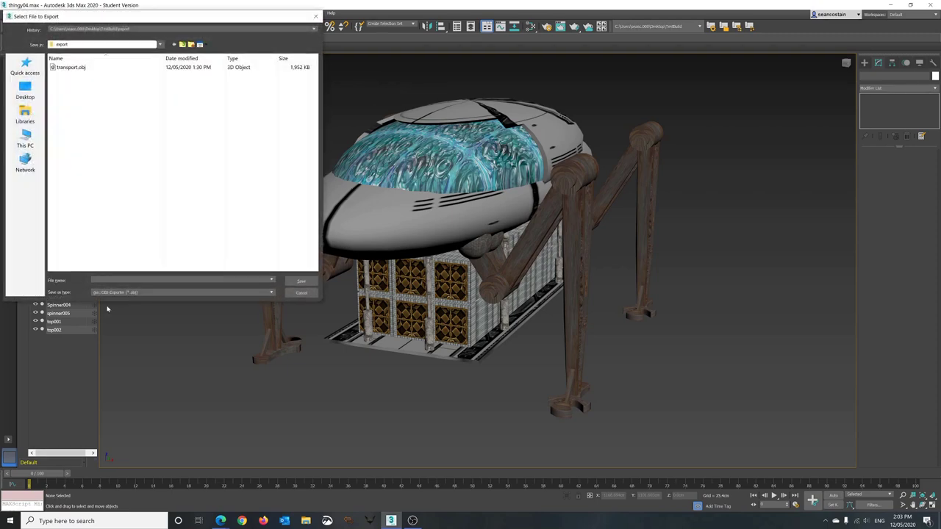
click(144, 293)
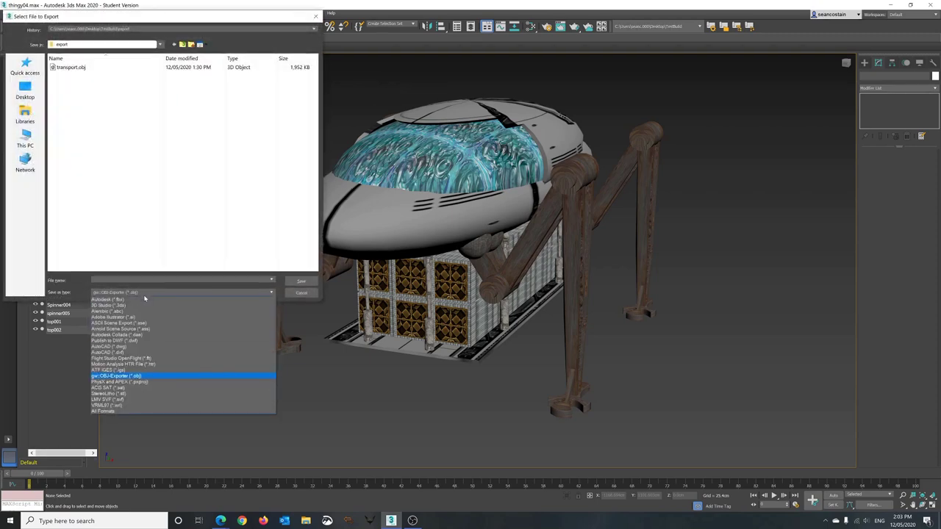
click(142, 376)
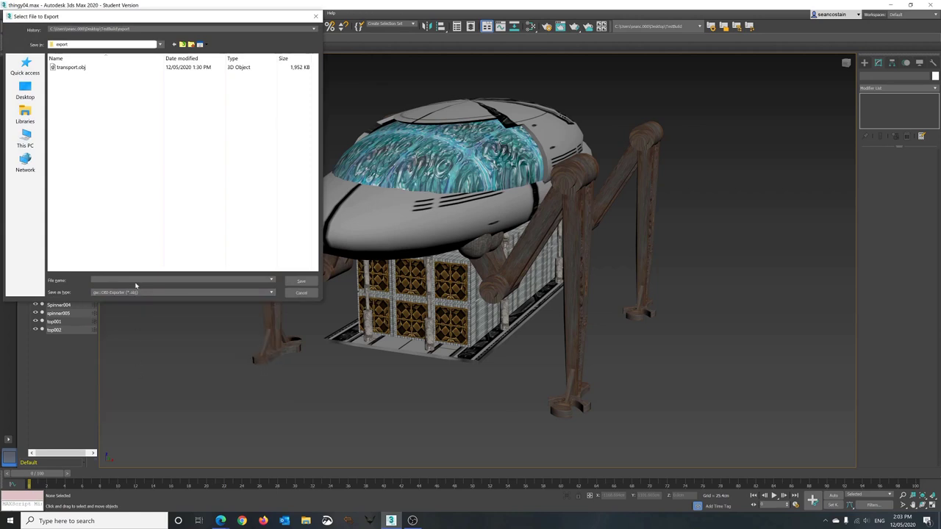
text(t)
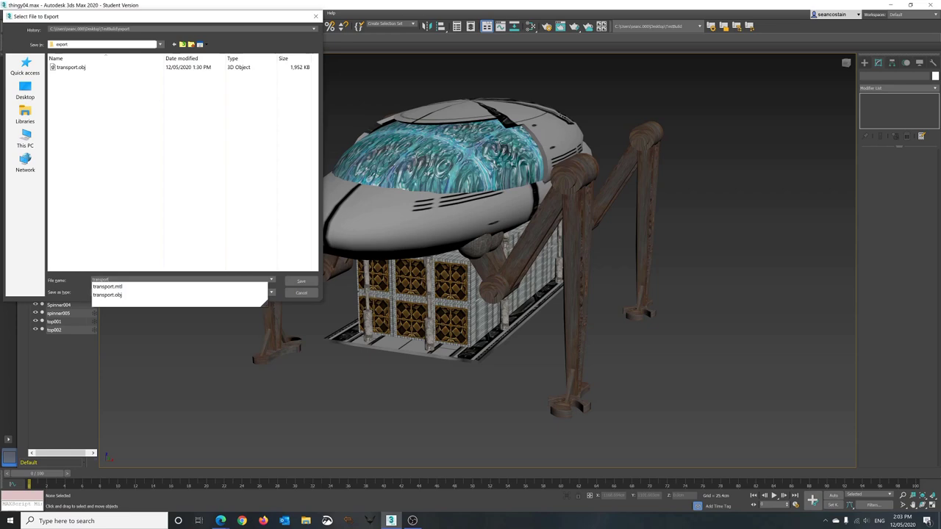
text(ransport)
key(Escape)
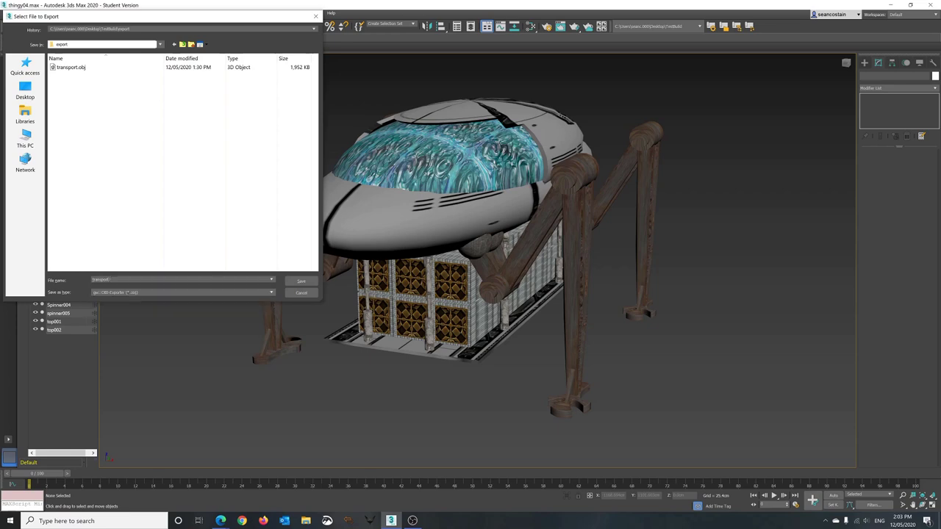
click(301, 281)
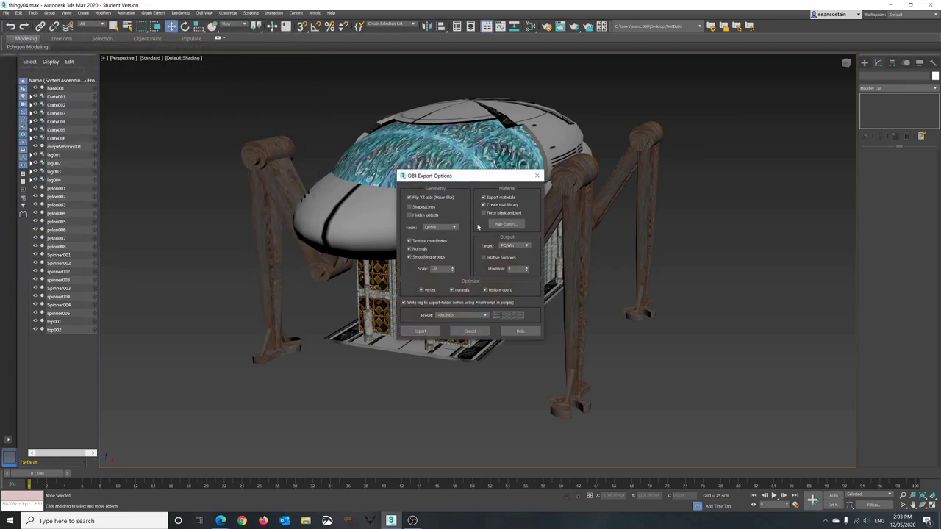
- Finish the transport OBJ export, close its statistics, and open File Explorer
click(419, 332)
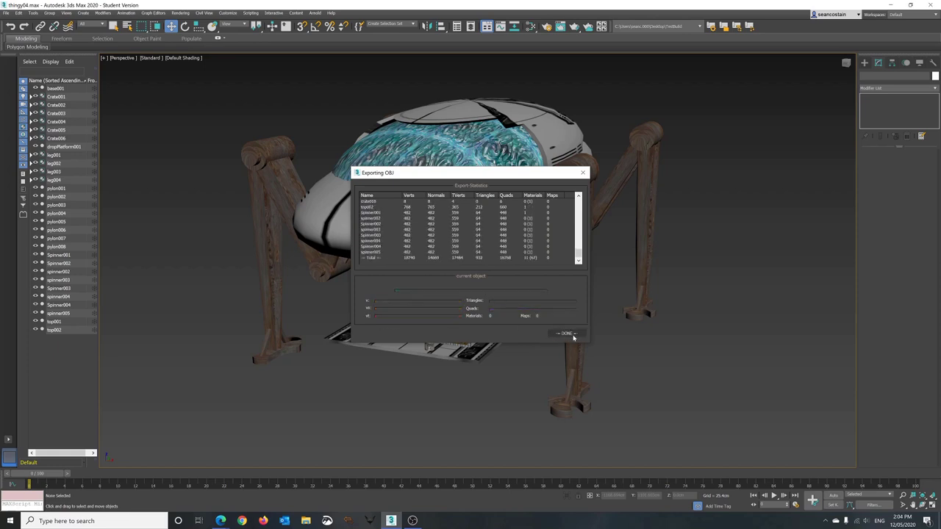
click(573, 335)
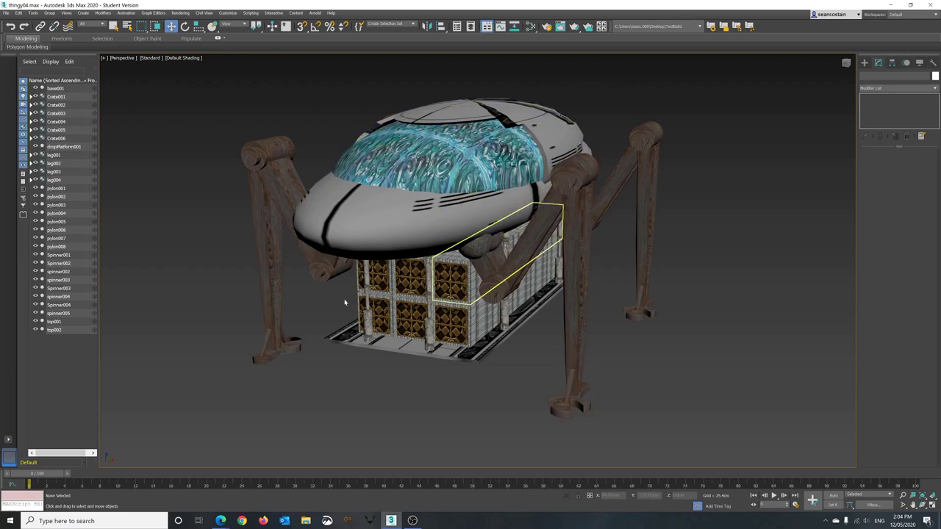
click(306, 521)
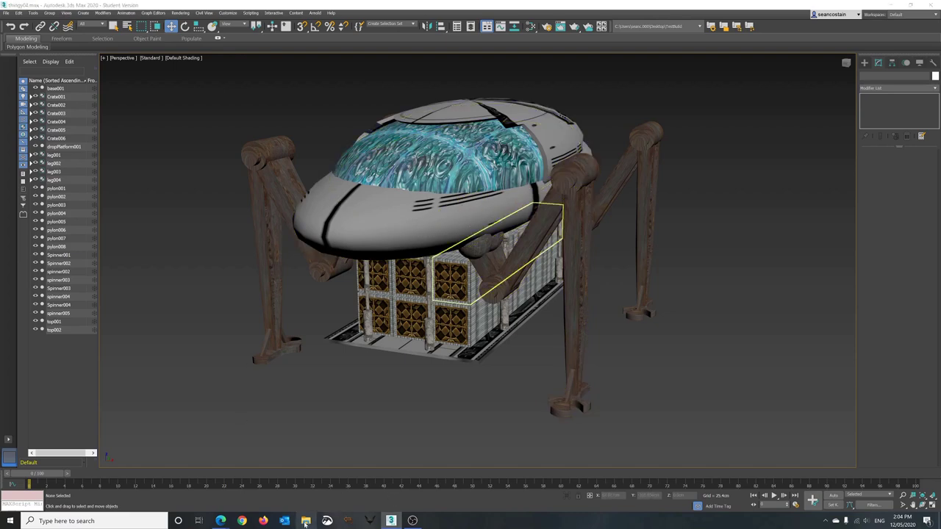
- Create a new folder named transport_2 on the Desktop
click(265, 155)
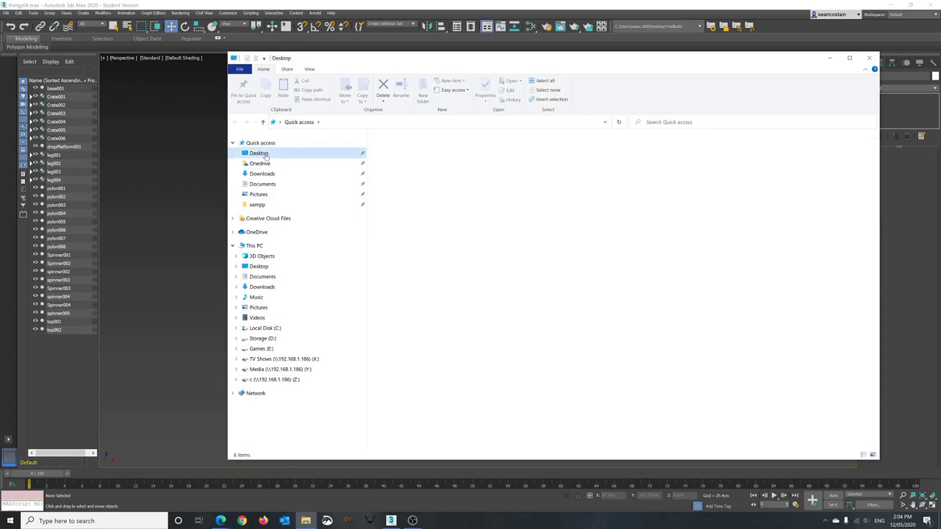
click(423, 90)
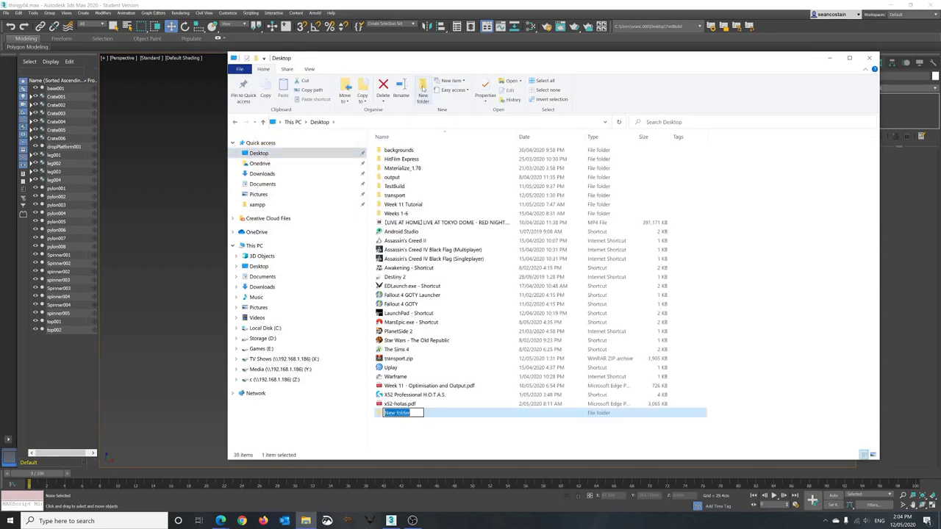
text(transport_2)
key(Return)
key(Return)
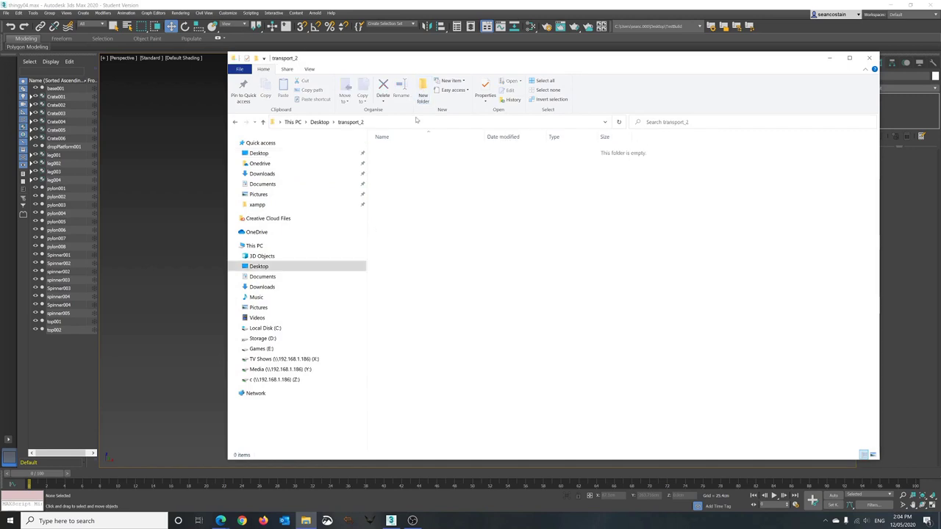
- Create a subfolder named textures inside transport_2
click(305, 521)
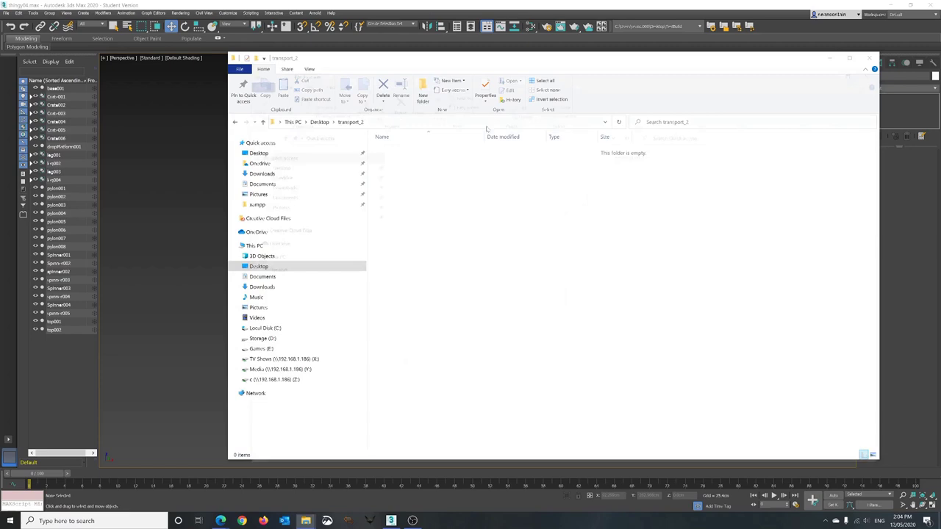
drag(407, 57, 278, 53)
right_click(278, 164)
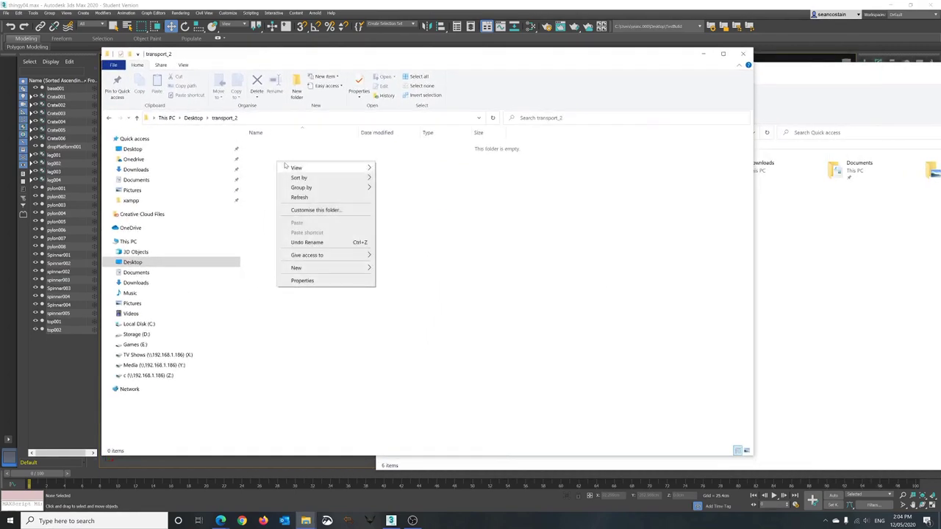
mouse_move(360, 269)
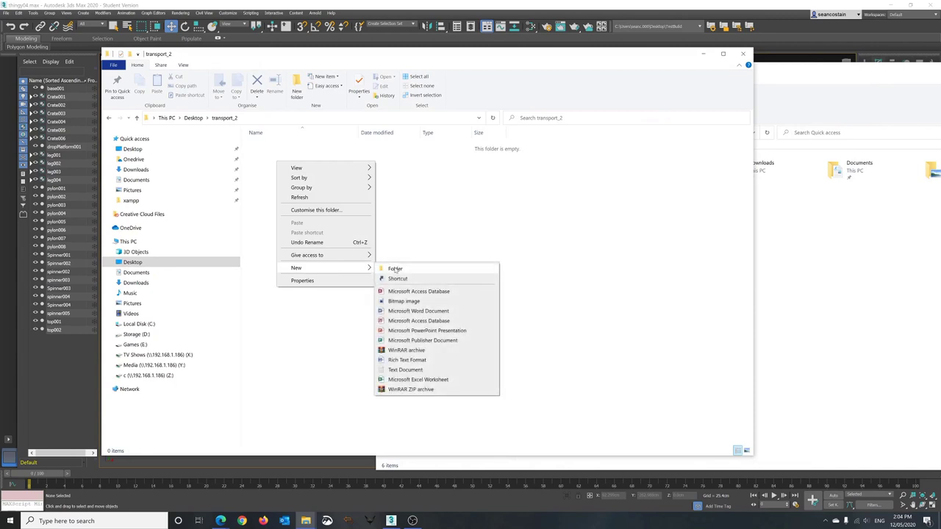
click(395, 268)
text(textures)
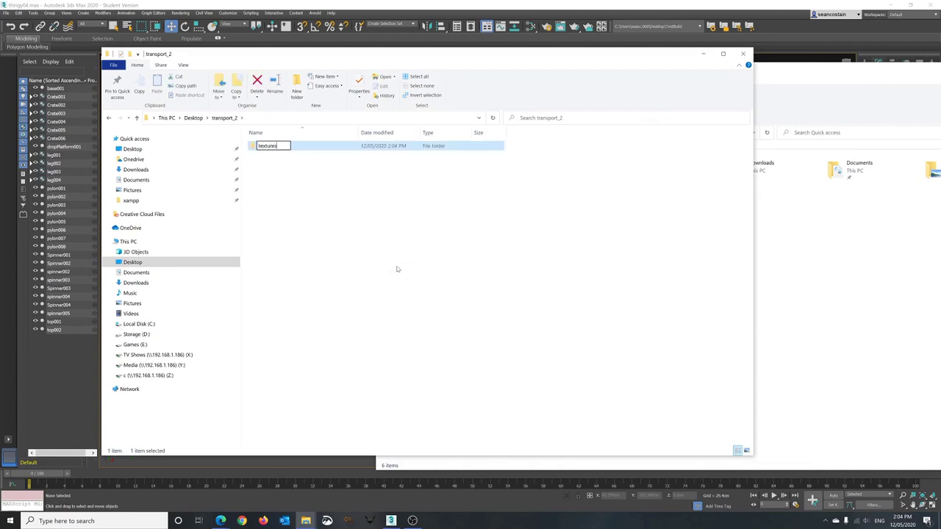
key(Return)
- Copy transport2.obj and transport2.mtl from TestBuild\export into the transport_2 folder
click(816, 238)
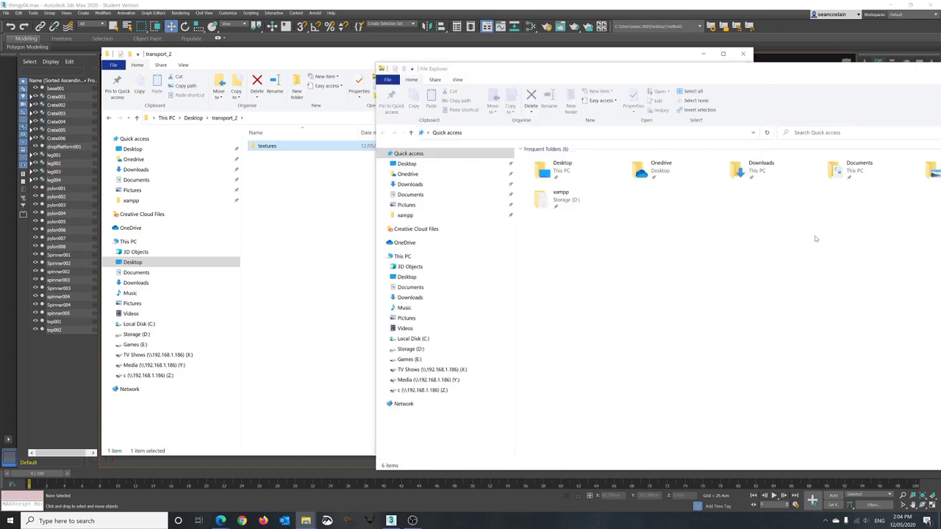
click(431, 167)
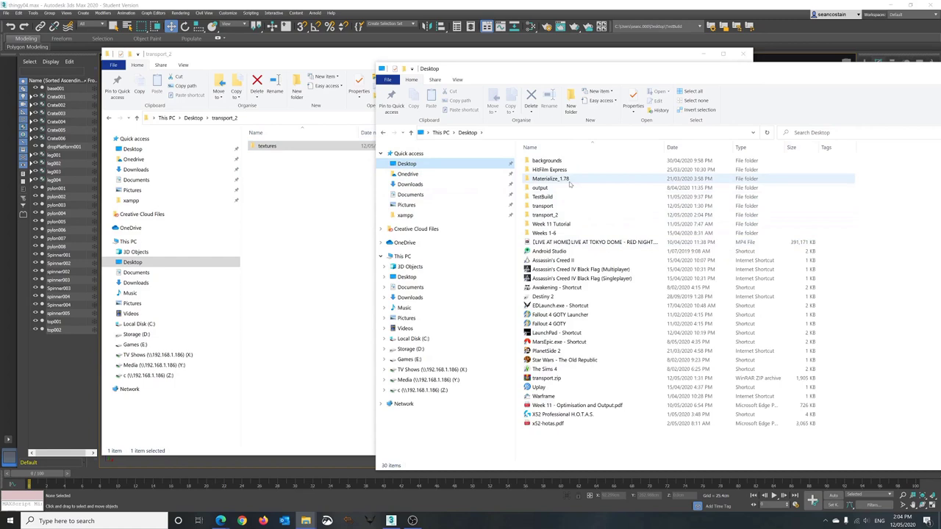
double_click(544, 197)
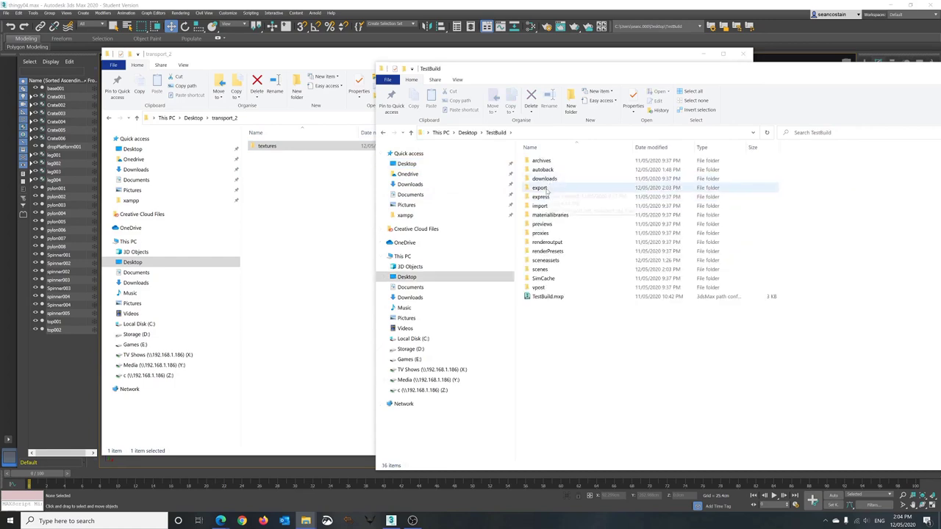
double_click(547, 189)
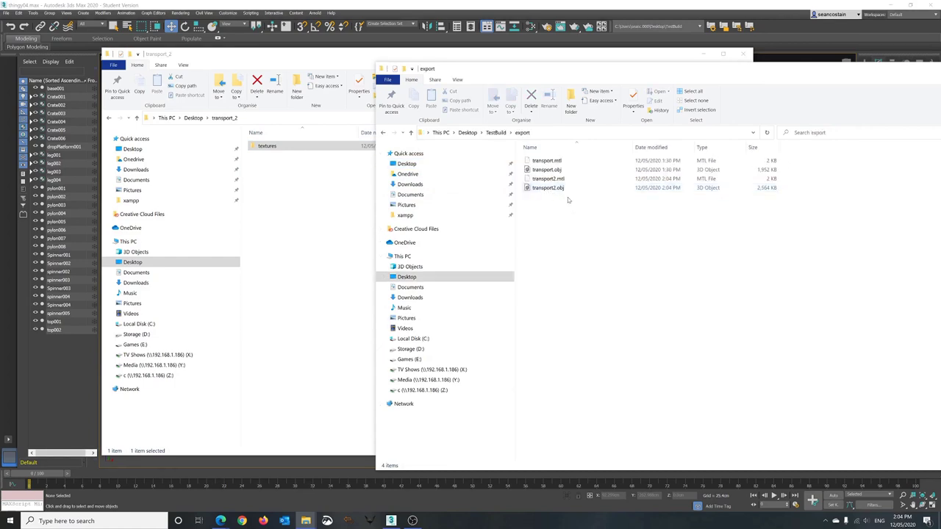
click(561, 189)
shift+click(553, 180)
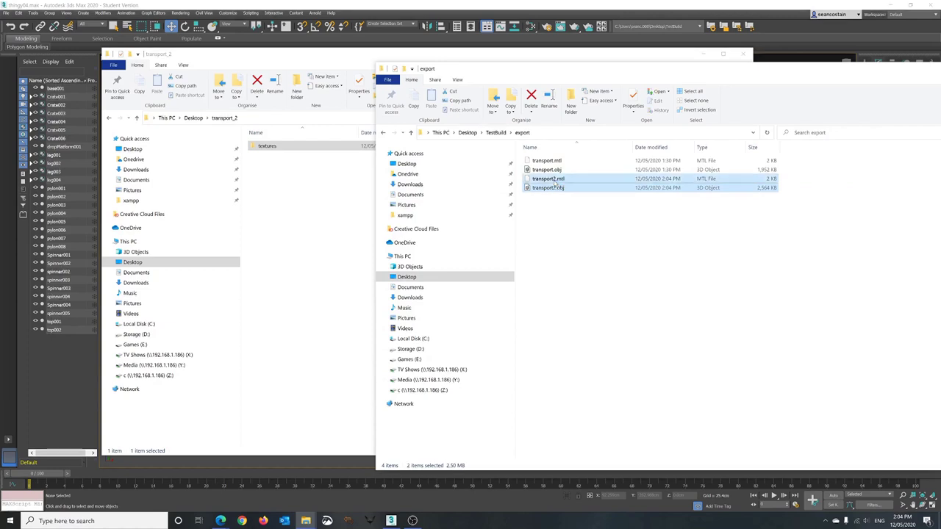
drag(542, 184, 308, 213)
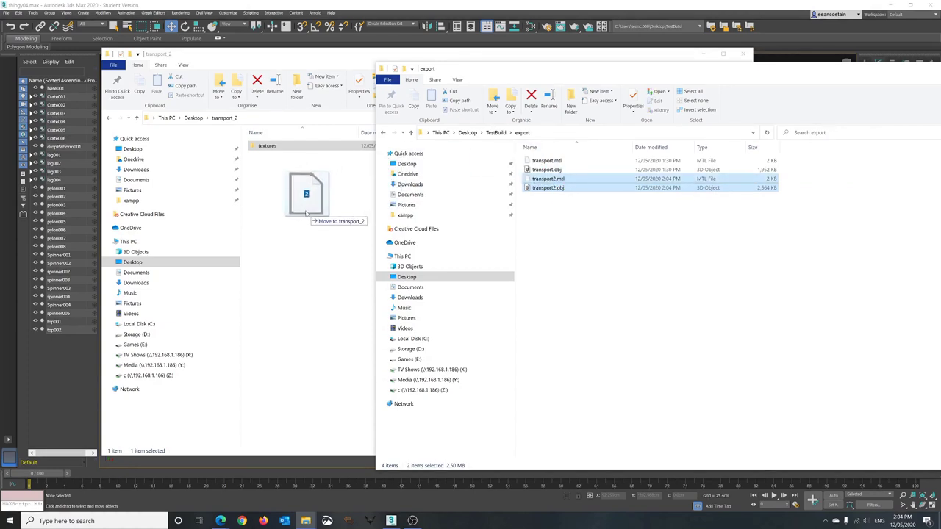
right_drag(307, 214, 308, 213)
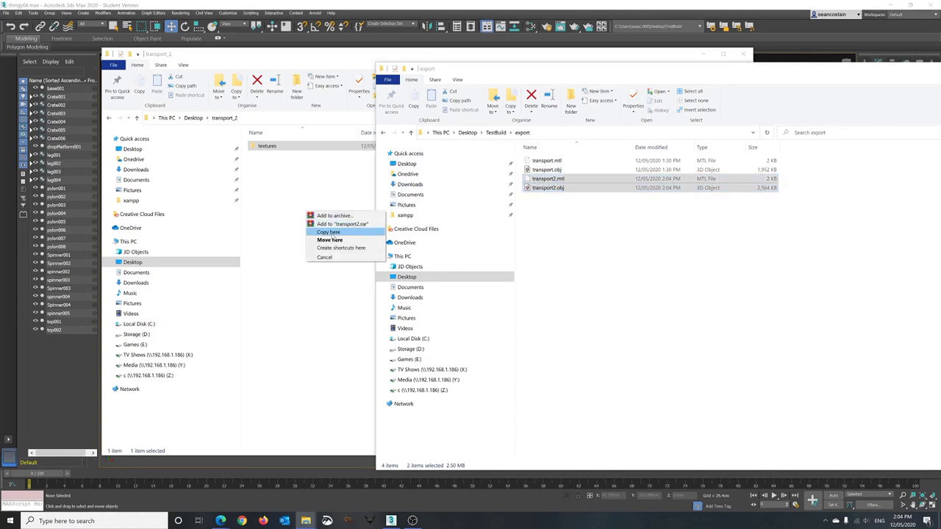
click(329, 232)
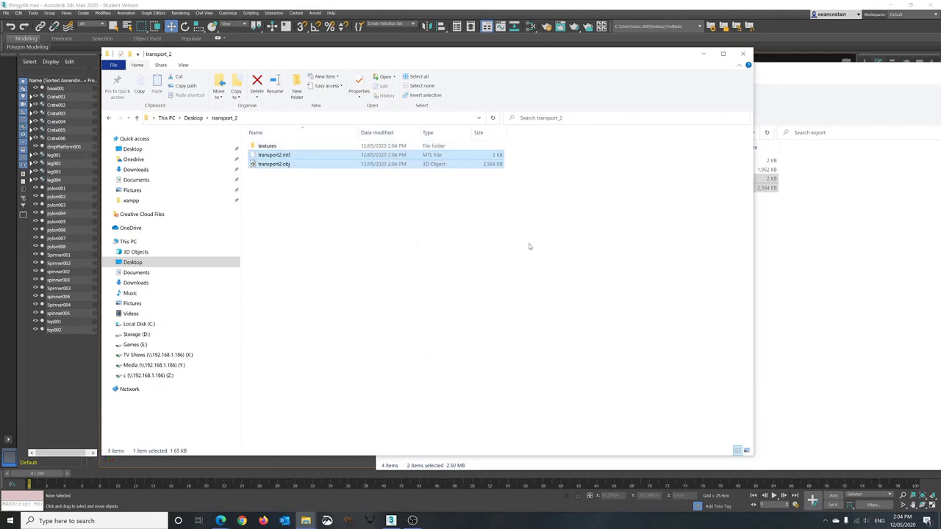
click(811, 236)
- Open TestBuild\sceneassets\images alongside the textures folder in transport_2
click(497, 133)
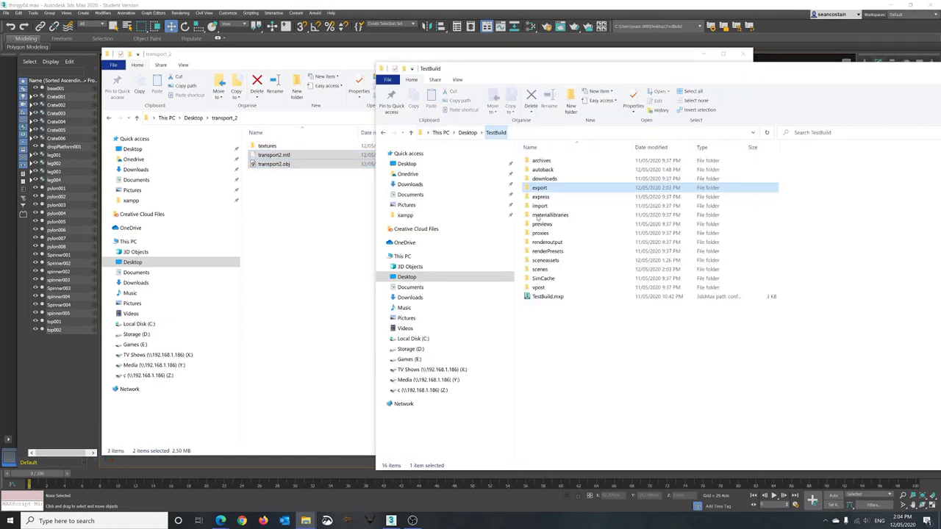
double_click(546, 261)
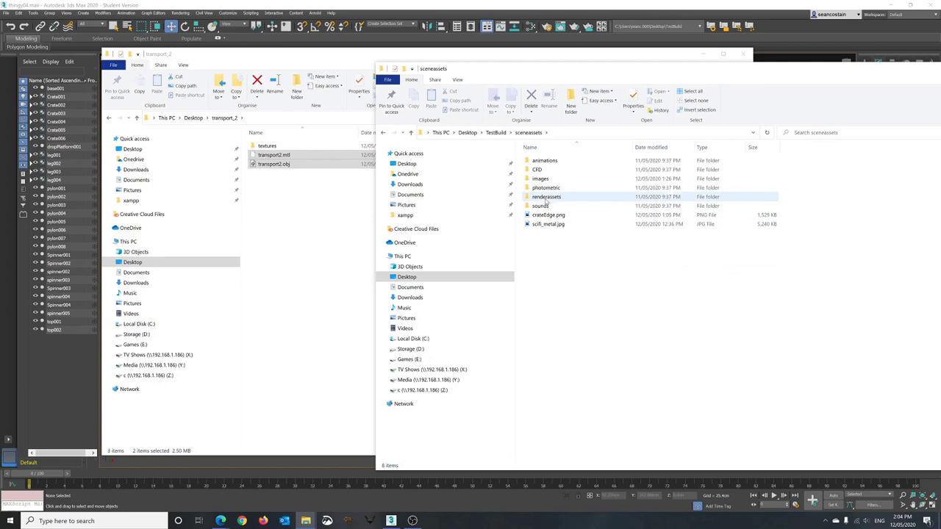
double_click(541, 178)
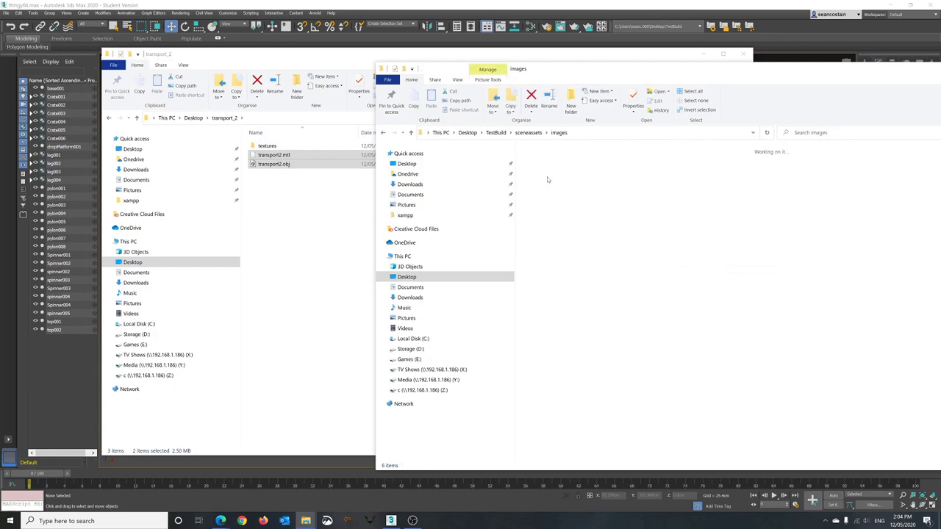
double_click(304, 149)
- Move all six texture images into transport_2\textures, then return to the Desktop
click(792, 229)
drag(818, 226, 359, 173)
right_drag(358, 174, 327, 189)
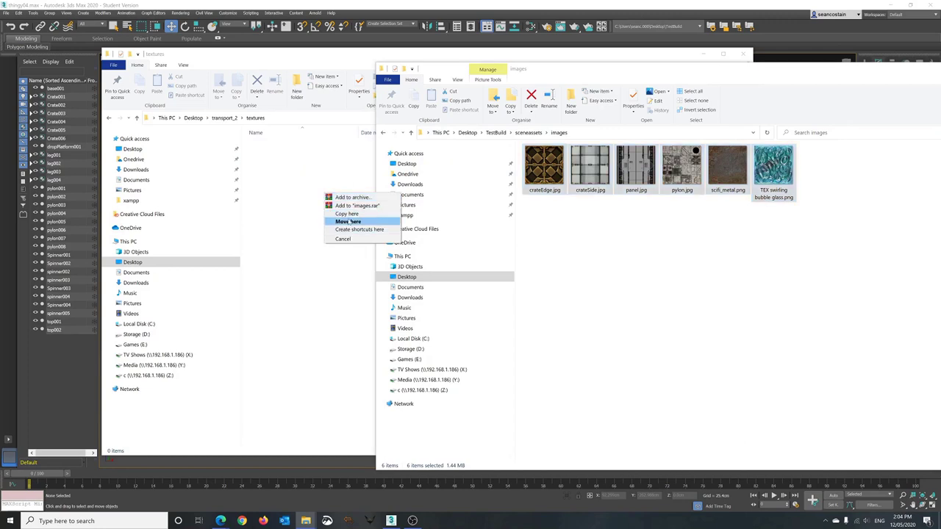
click(350, 214)
click(316, 224)
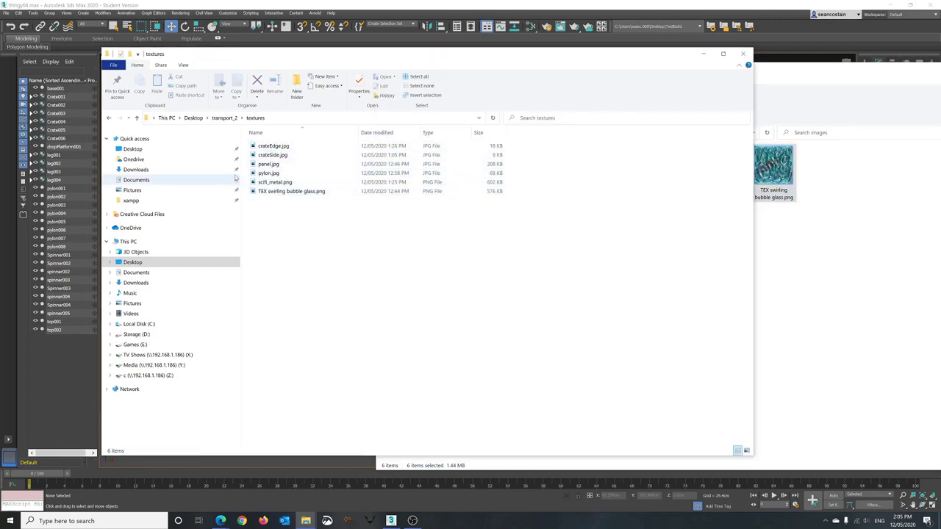
click(193, 118)
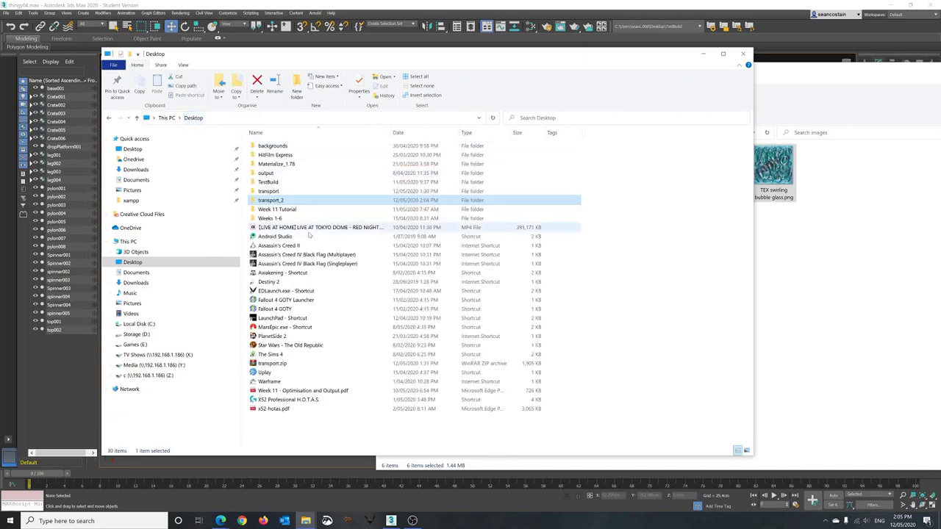
right_click(279, 204)
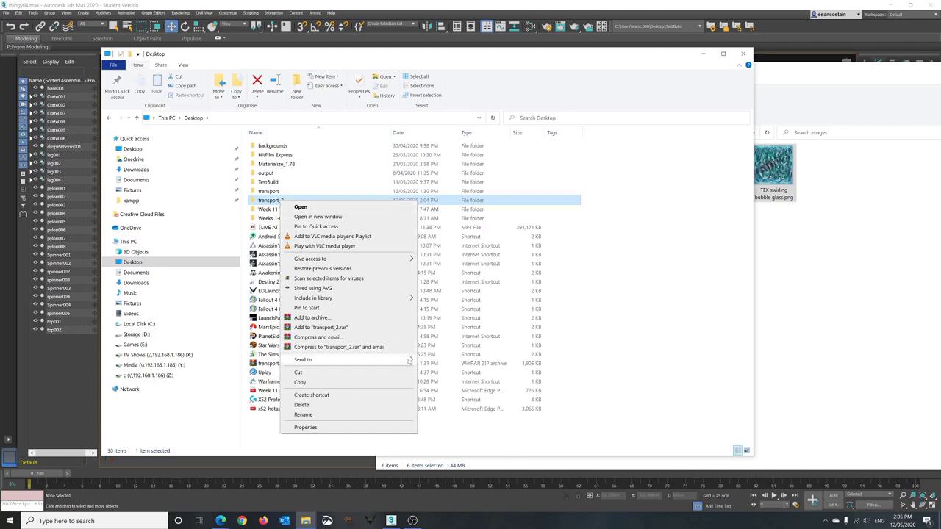
- Zip the transport_2 folder into transport_2.zip with Send to > Compressed (zipped) folder
mouse_move(401, 359)
click(456, 371)
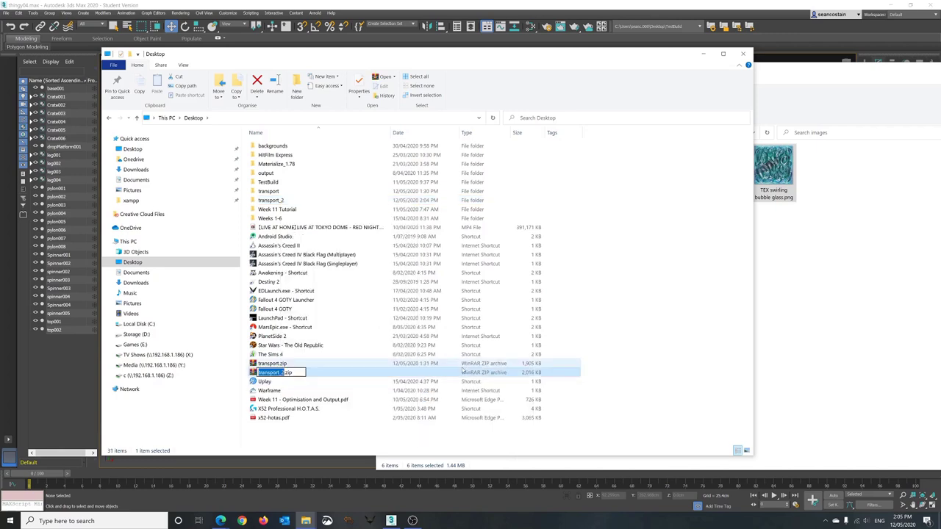
key(Return)
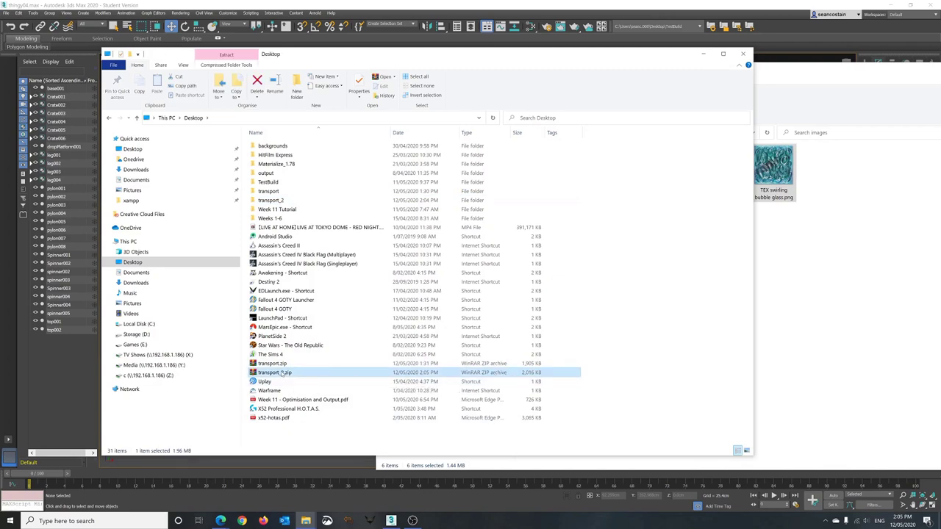
- Switch to Sketchfab in the browser and start a new model upload
mouse_move(220, 520)
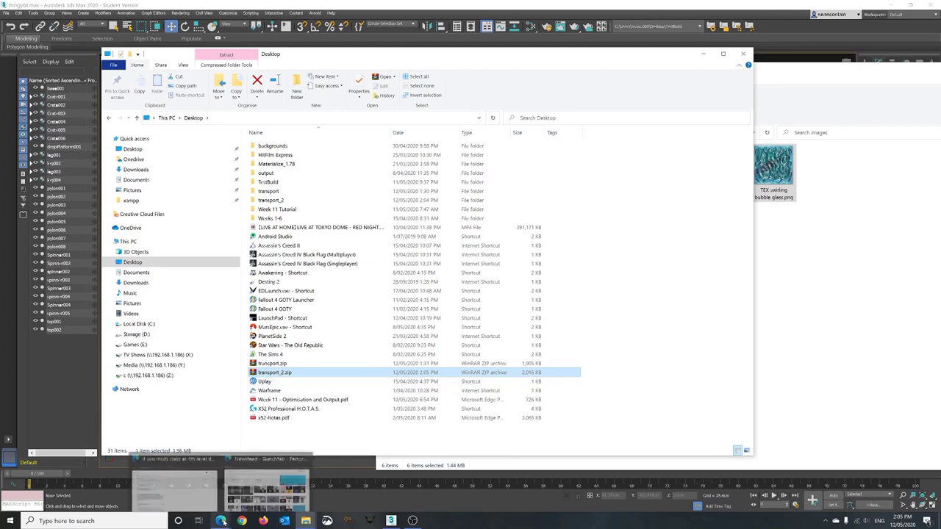
click(243, 480)
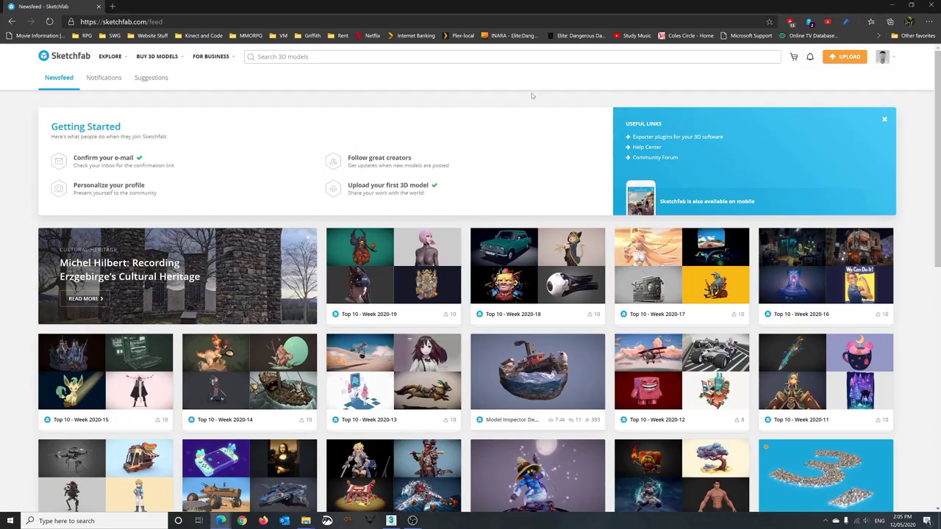
click(845, 57)
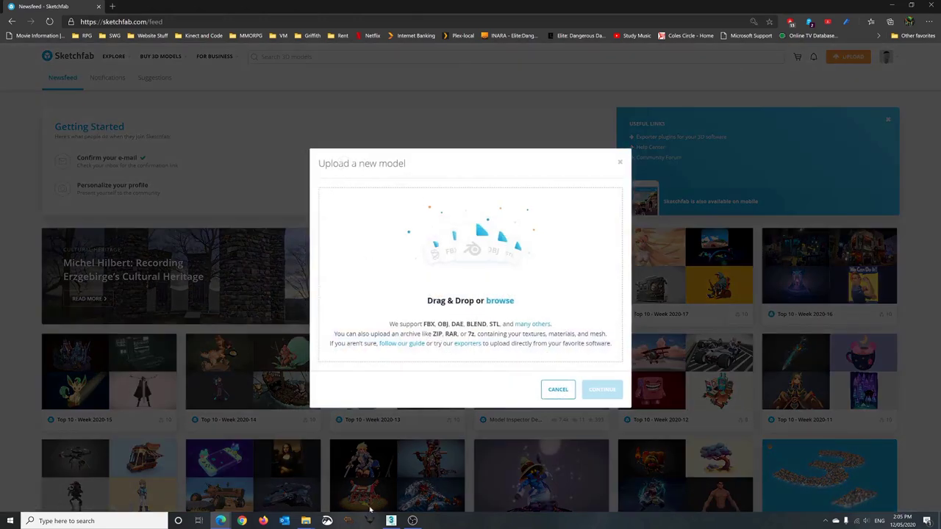
- Drag transport_2.zip from Explorer into the upload dialog and continue the upload
click(306, 519)
click(276, 463)
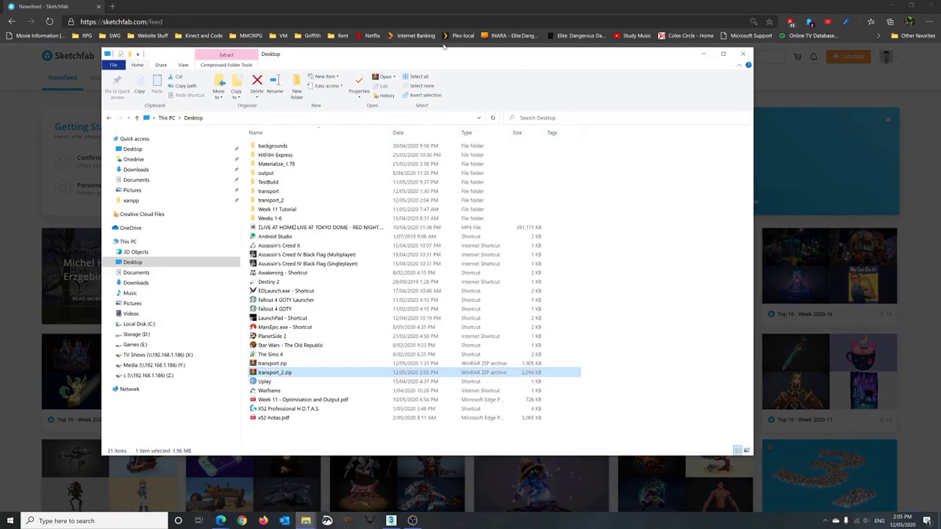
drag(469, 51, 262, 47)
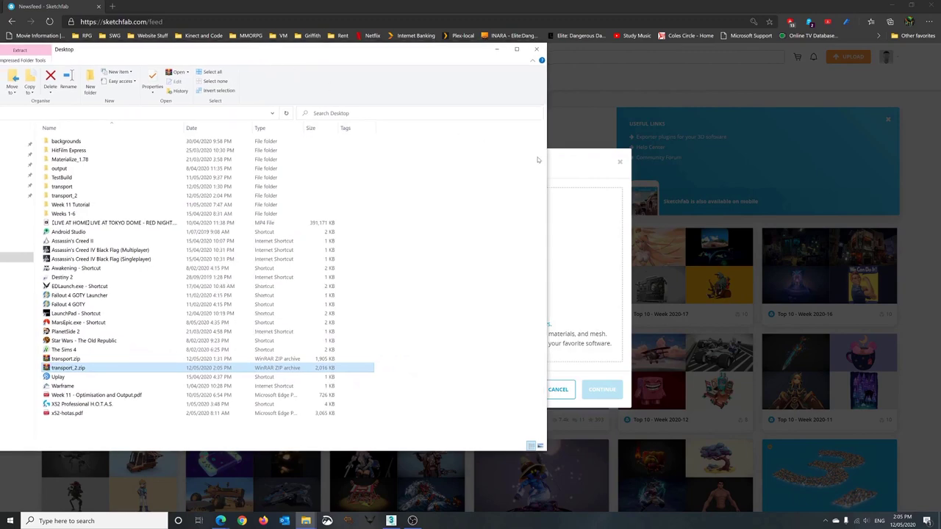
drag(548, 156, 368, 156)
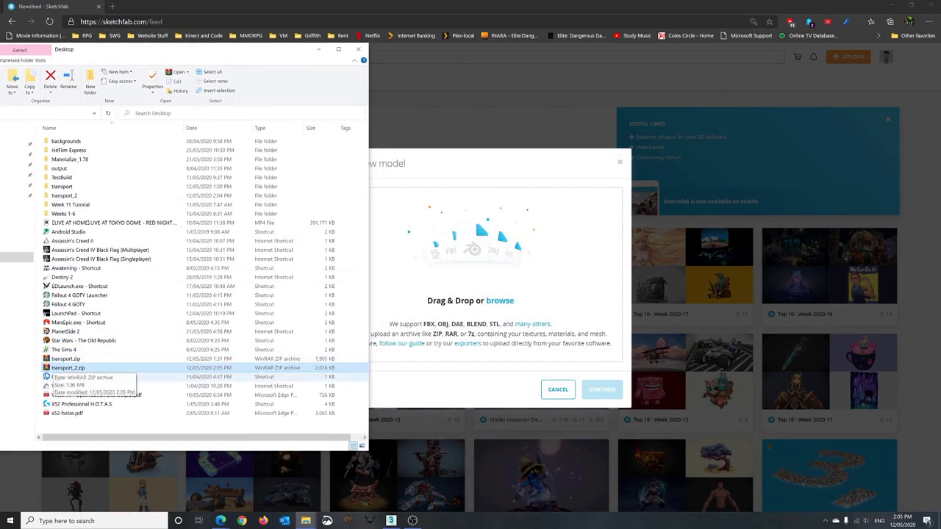
mouse_move(56, 368)
mouse_down()
mouse_move(60, 346)
mouse_move(418, 282)
mouse_move(482, 282)
mouse_up()
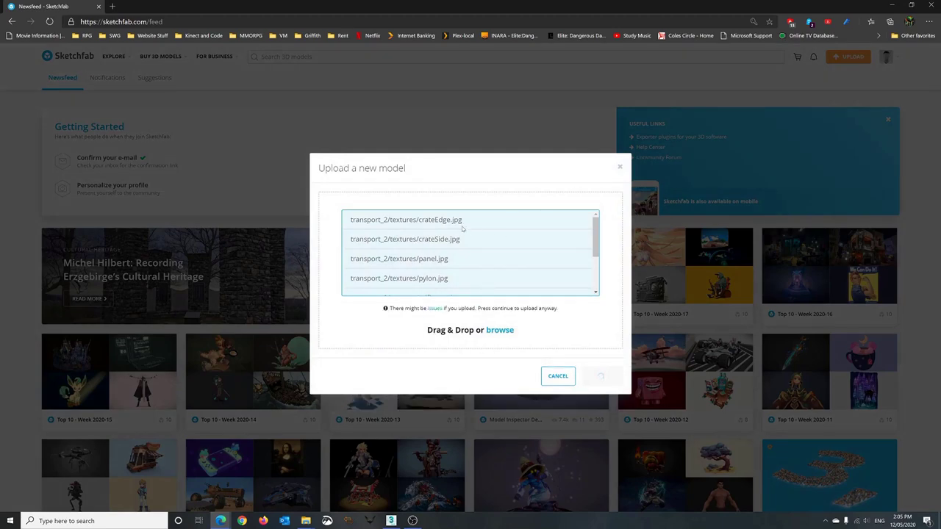
triple_click(595, 259)
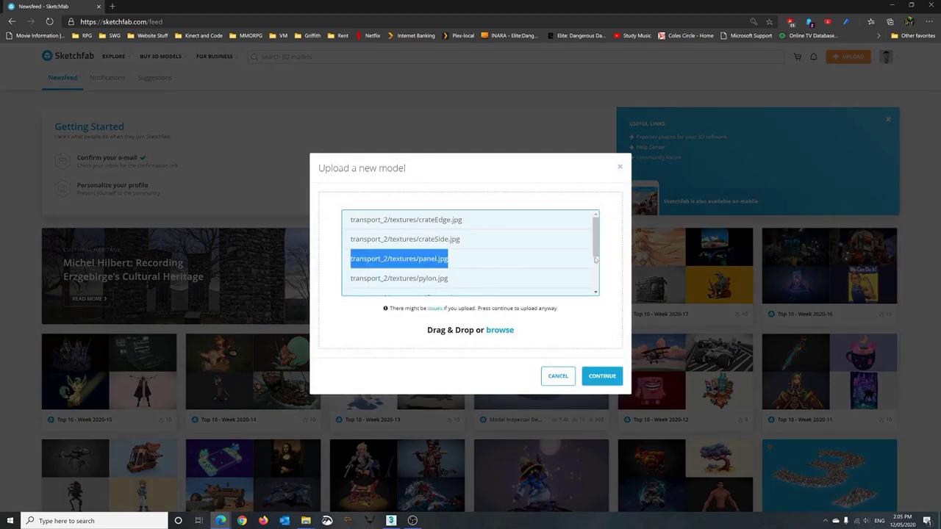
click(603, 376)
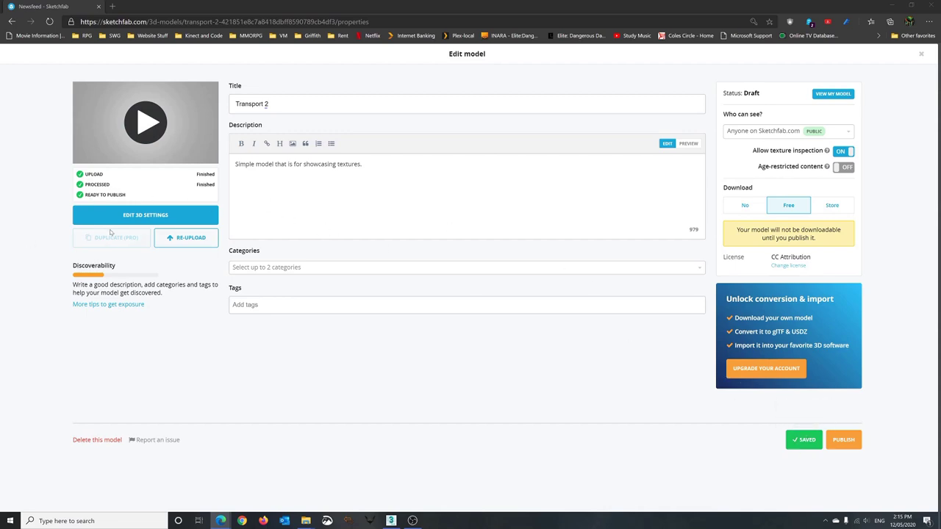
- Open Transport 2's 3D settings editor, expand CAMERA, and orbit to an angled top view
click(132, 217)
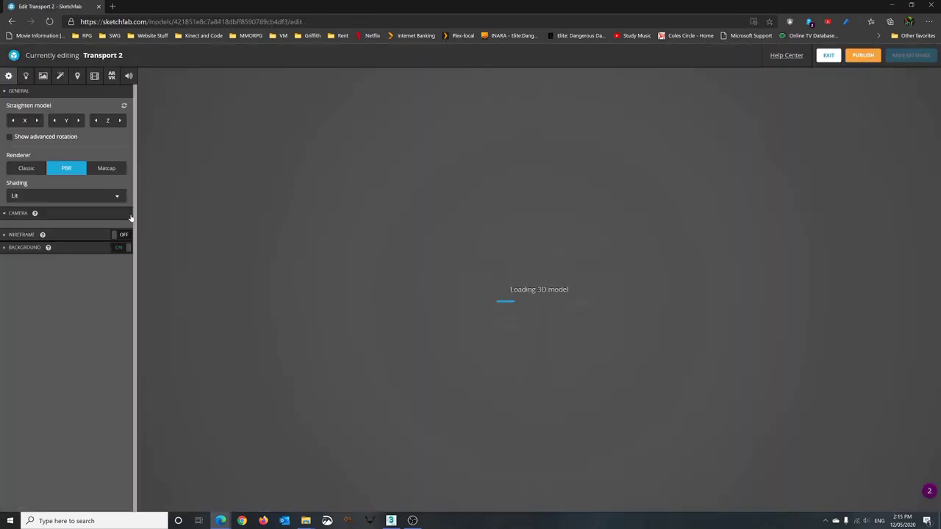
click(131, 217)
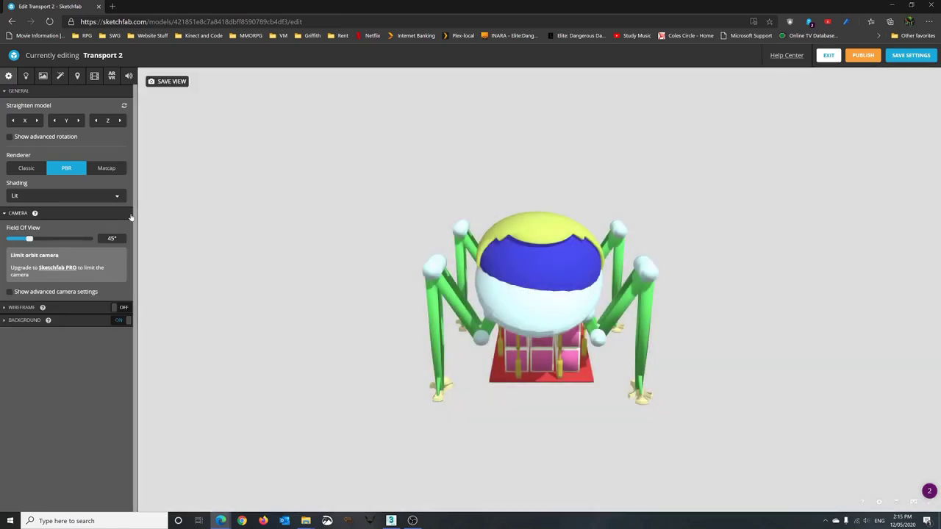
drag(571, 293, 409, 236)
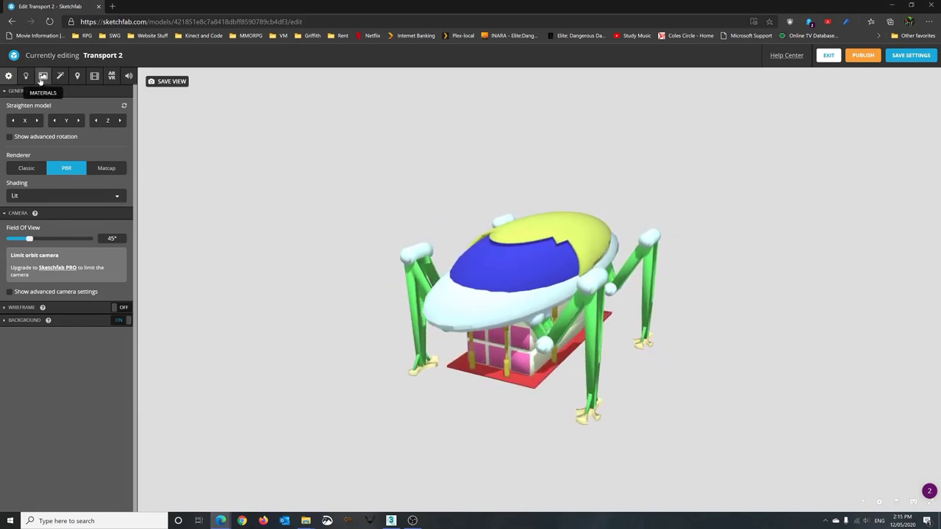
- Give the canopy material wire_008008136 the TEX swirling bubble glass.png base colour texture
click(43, 78)
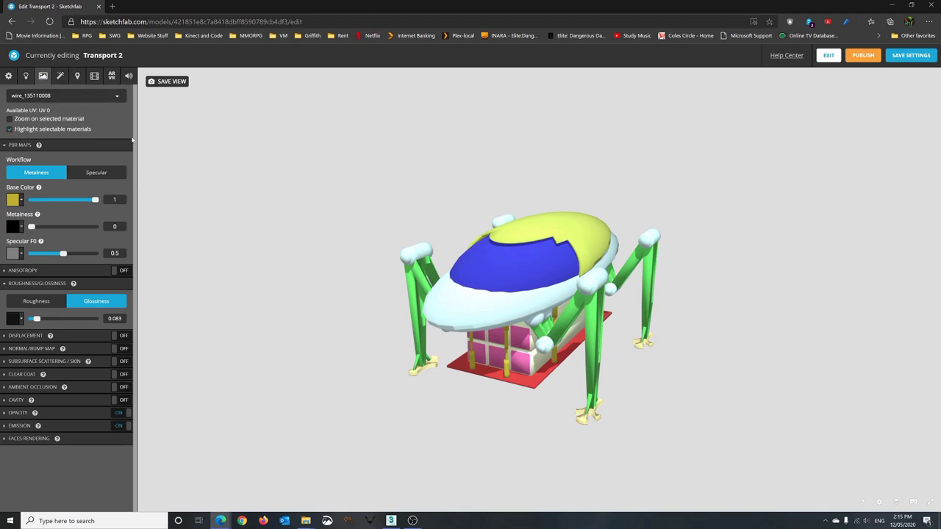
click(110, 99)
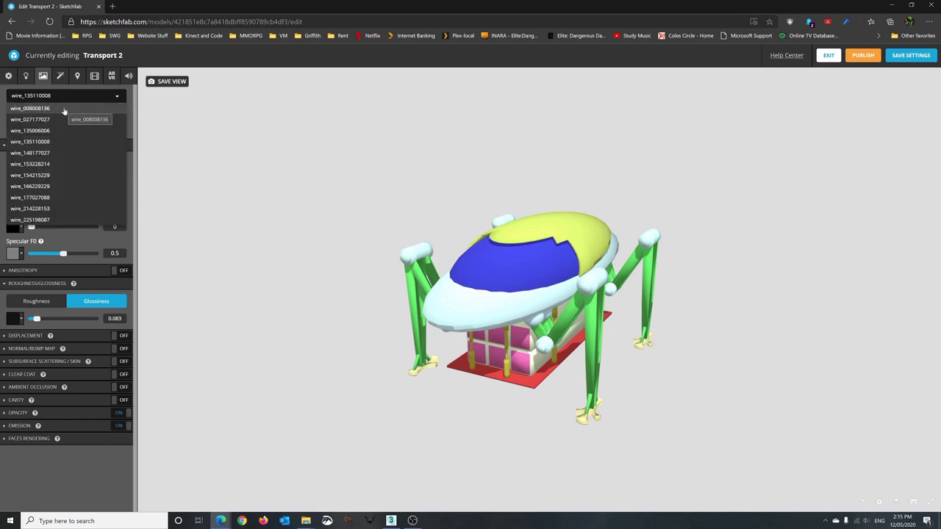
click(64, 111)
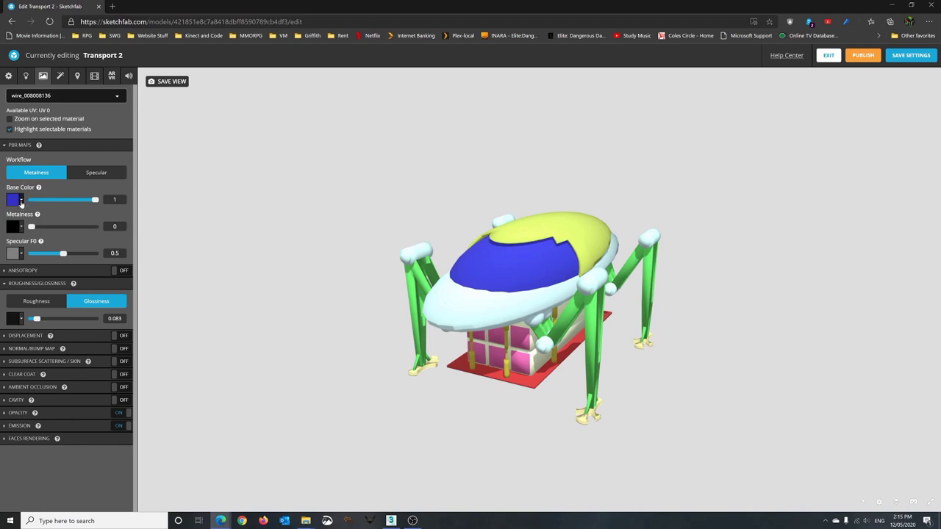
click(21, 202)
click(38, 223)
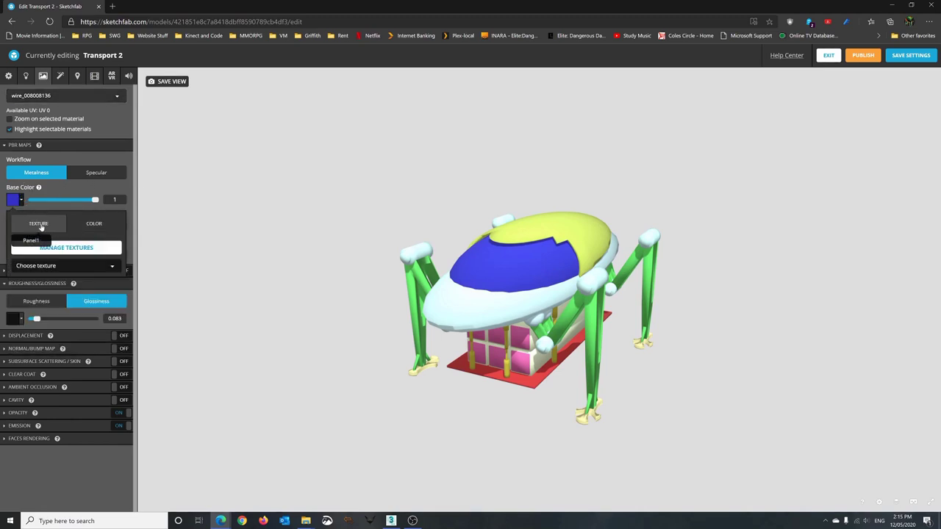
click(92, 265)
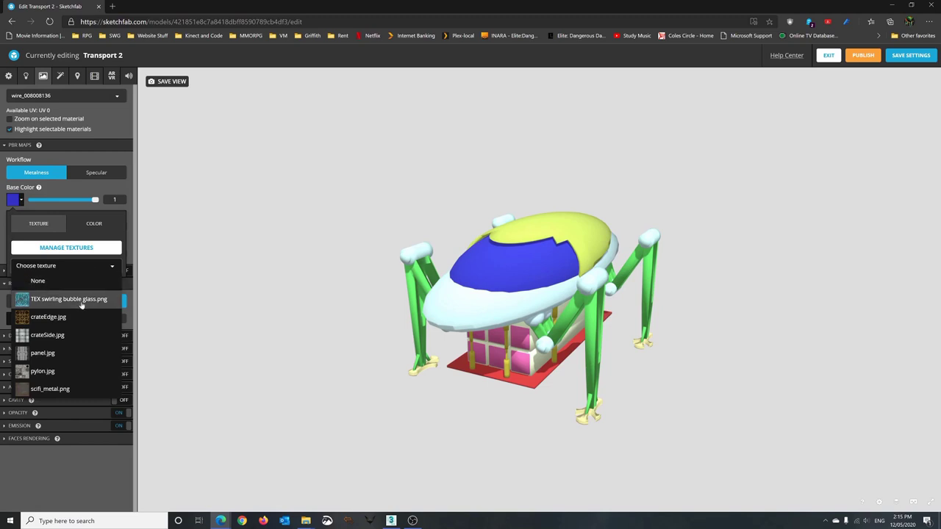
click(83, 303)
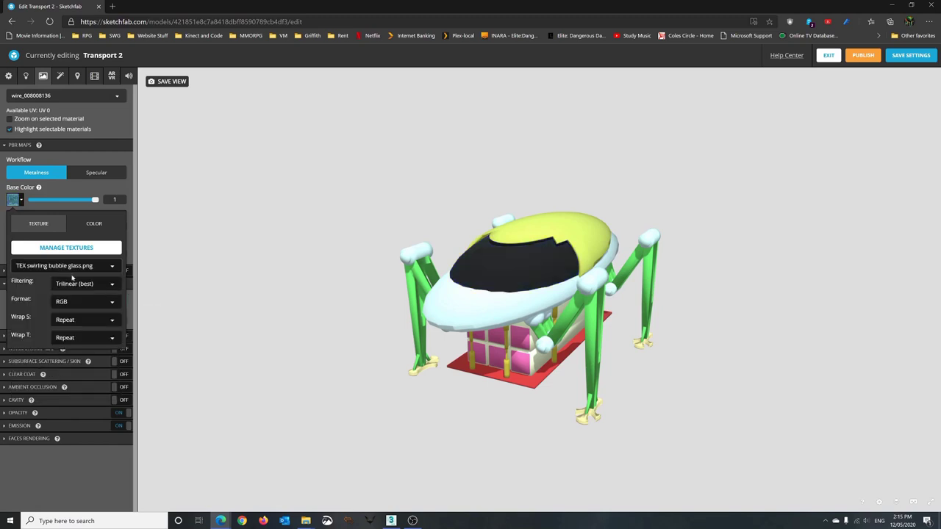
- Set the green leg material wire_027177027's base colour texture to scifi_metal.png
click(74, 97)
click(53, 125)
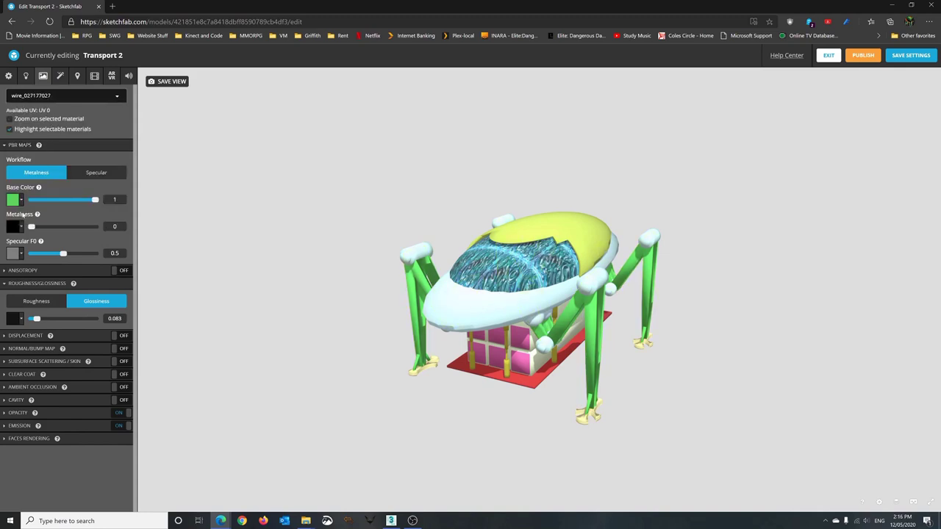
click(18, 200)
click(33, 222)
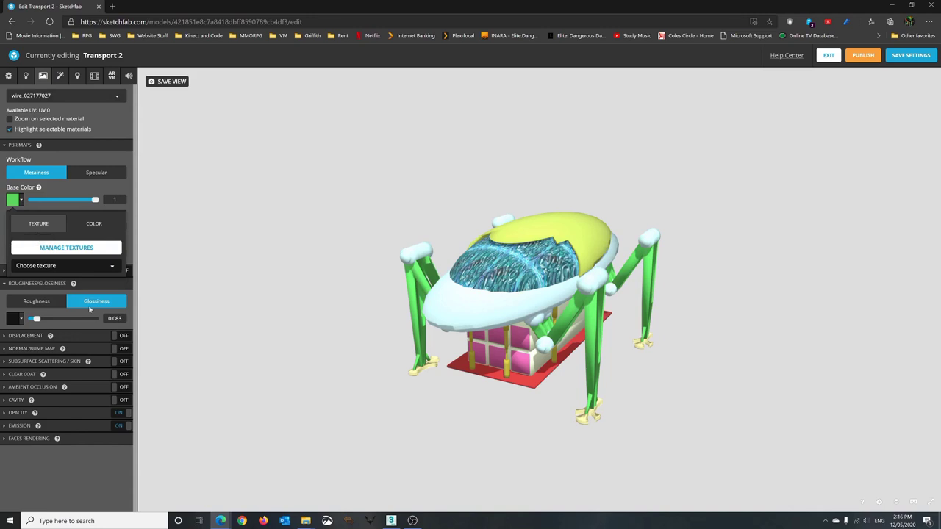
click(90, 266)
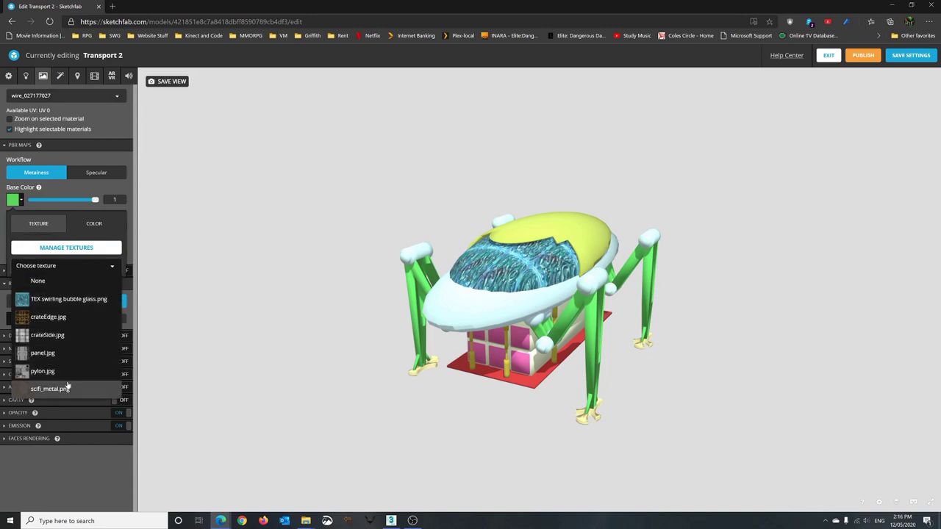
click(66, 389)
click(114, 97)
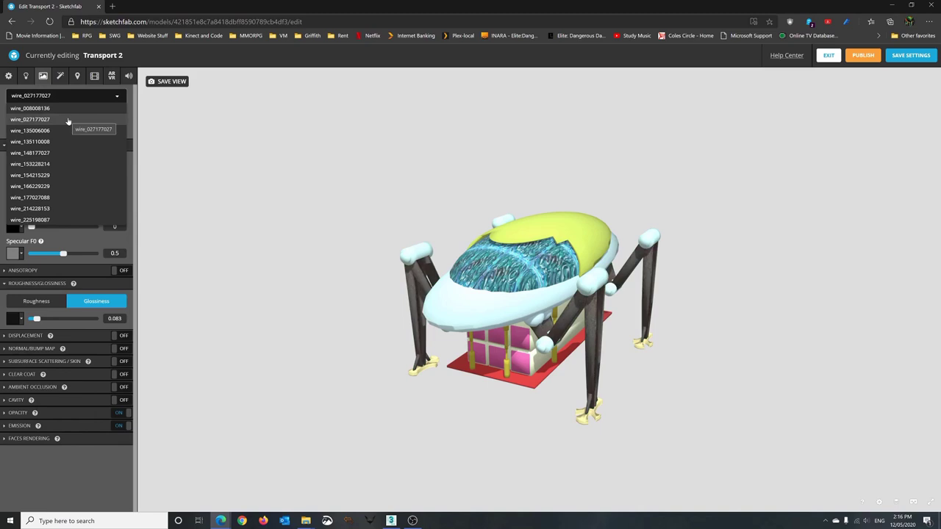
- Apply panel.jpg as the base colour texture of the red base material wire_135006006
click(59, 132)
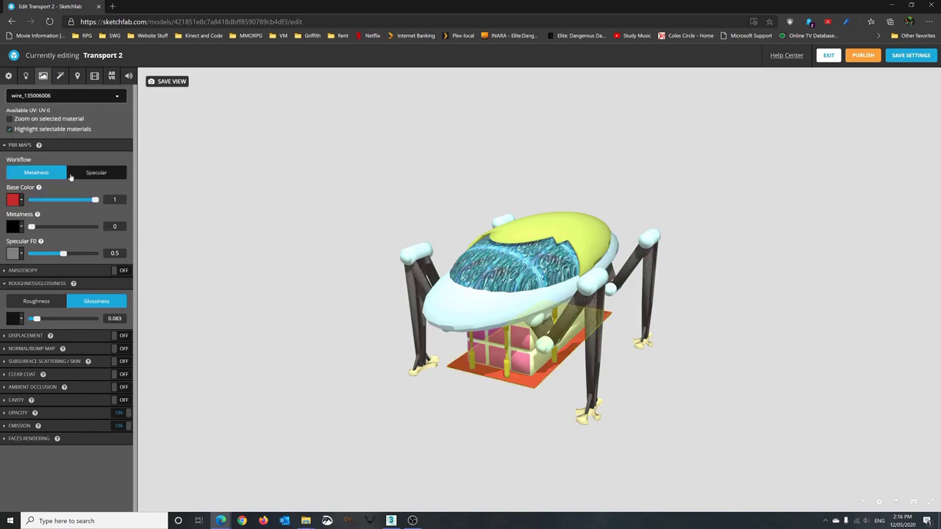
click(21, 200)
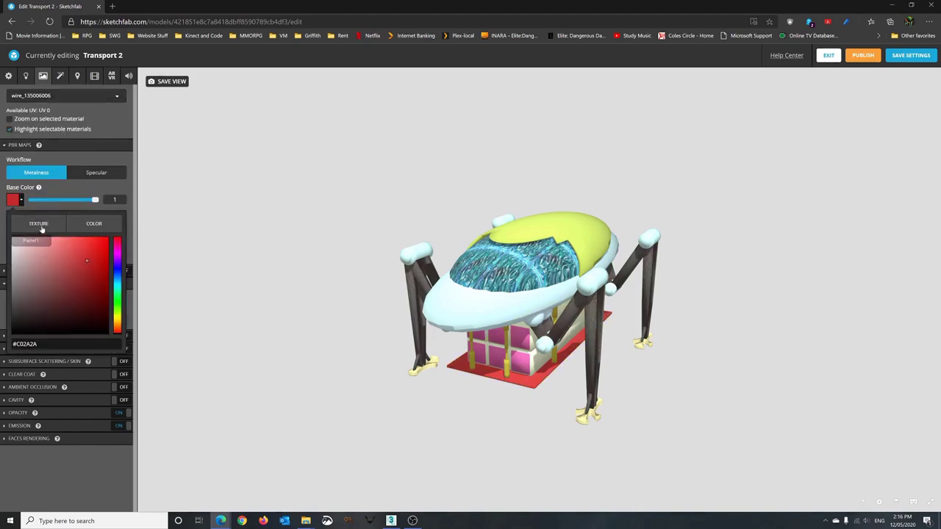
click(38, 224)
click(79, 269)
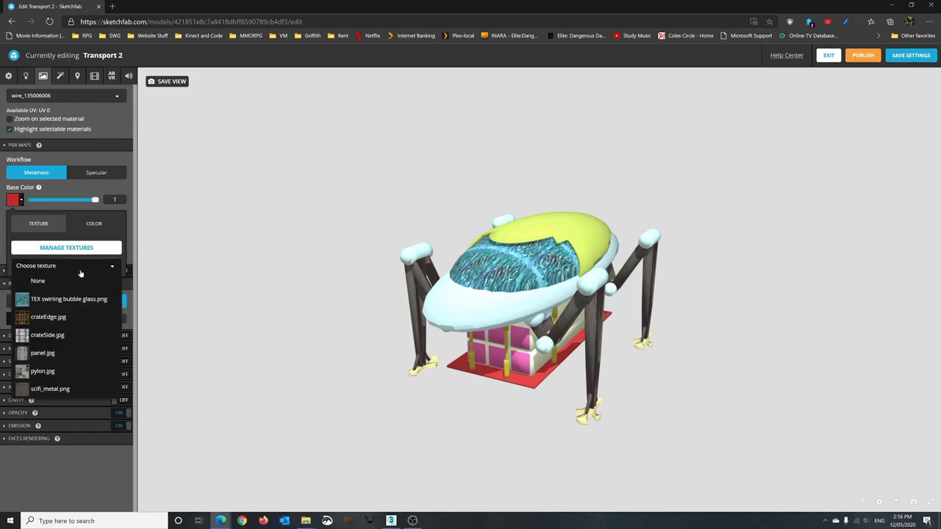
click(67, 348)
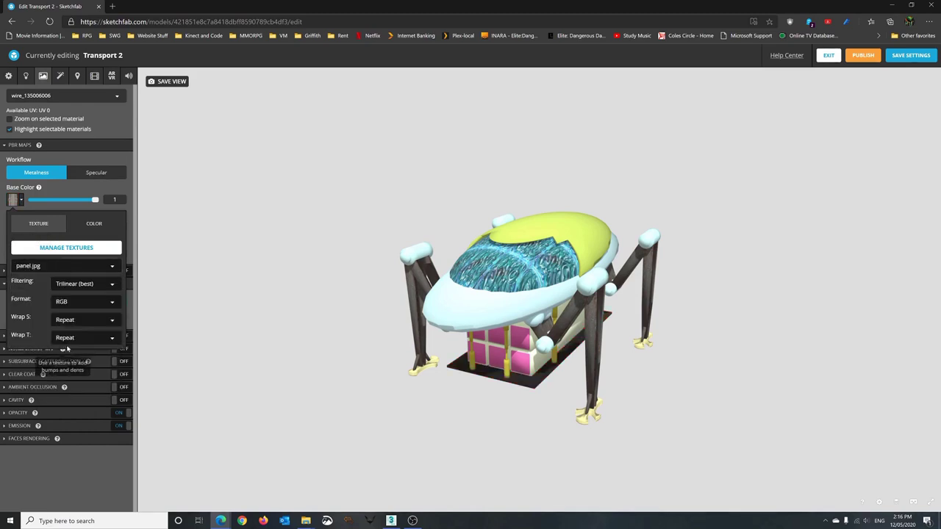
- Give the yellow post material wire_135110008 the pylon.jpg base colour texture
click(118, 98)
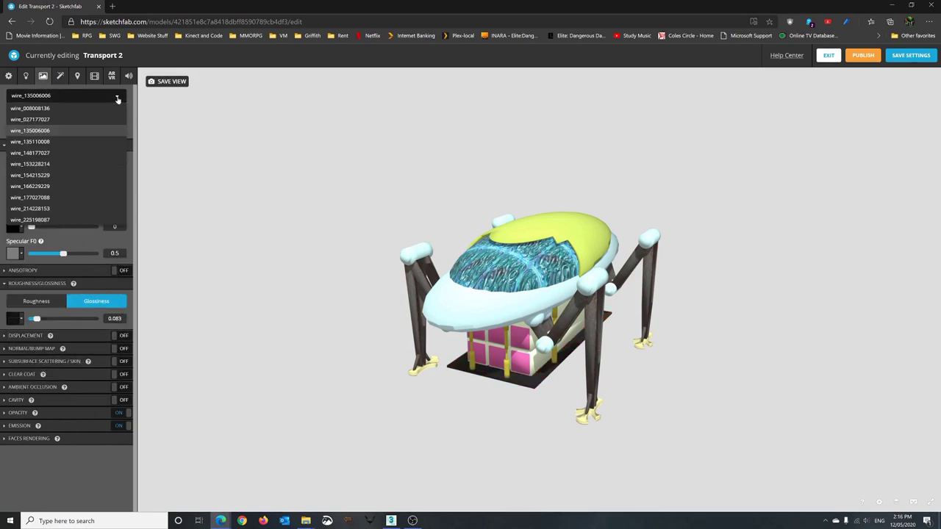
click(55, 144)
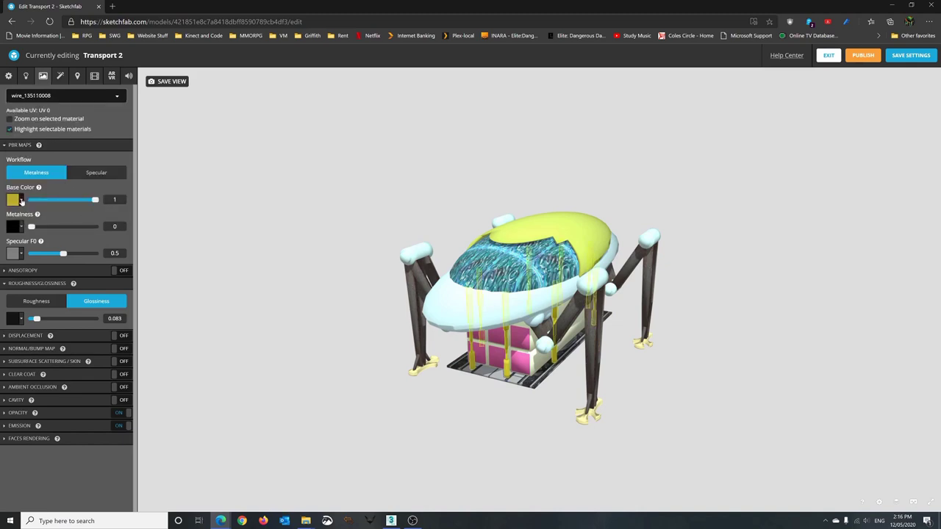
click(20, 199)
click(39, 224)
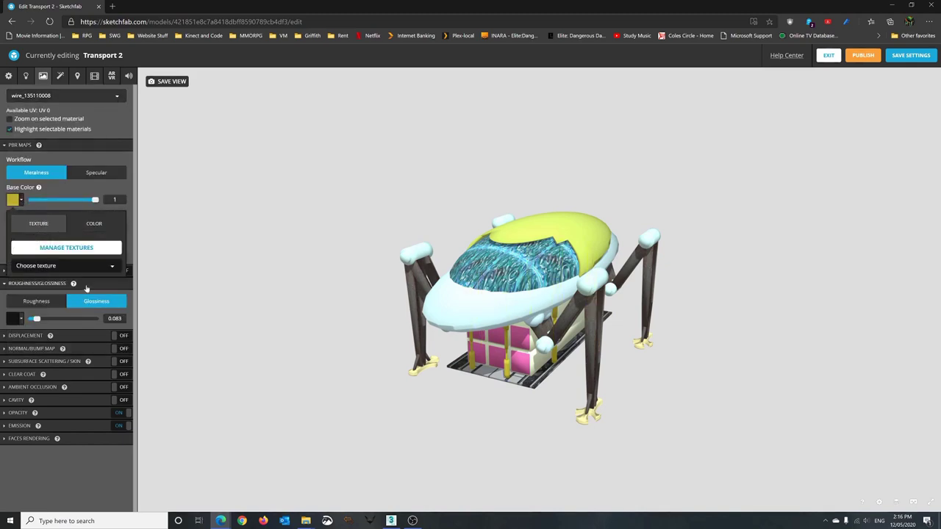
click(93, 267)
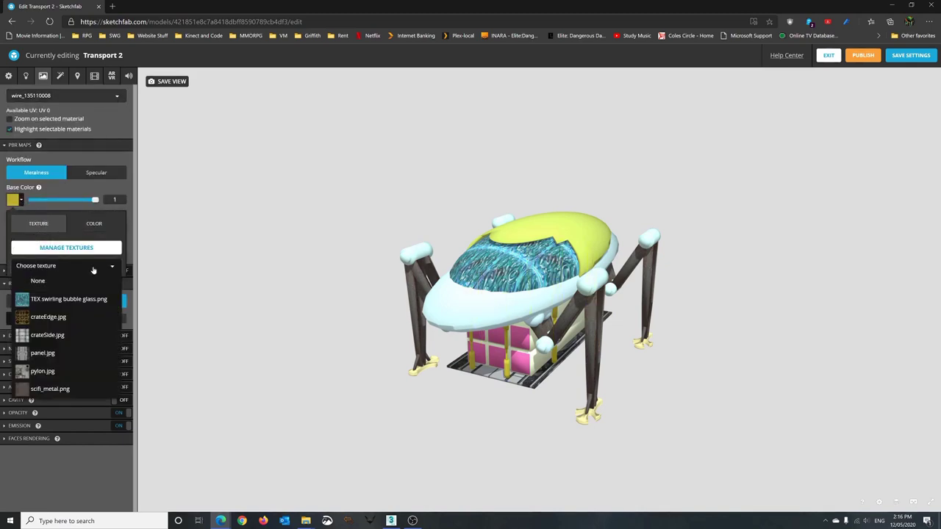
click(51, 371)
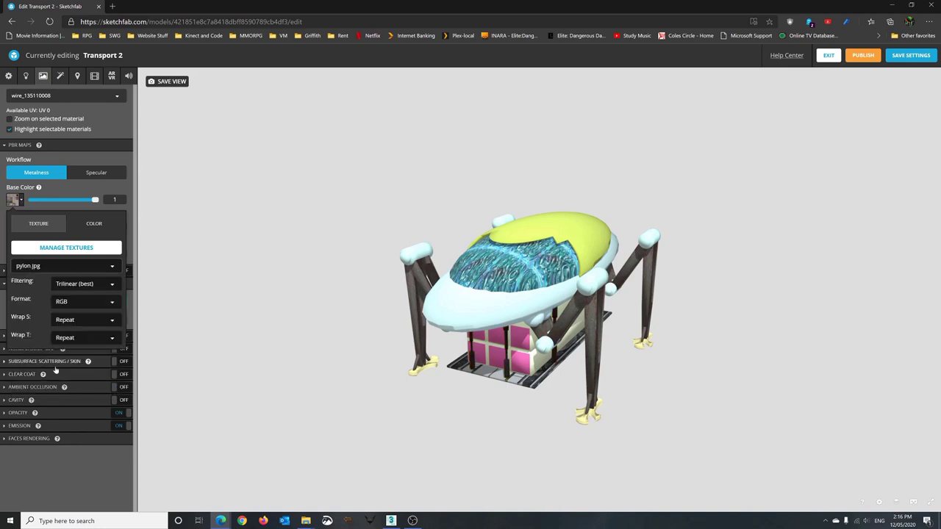
- Set the upper shell material wire_148177027's base colour texture to panel.jpg
click(116, 98)
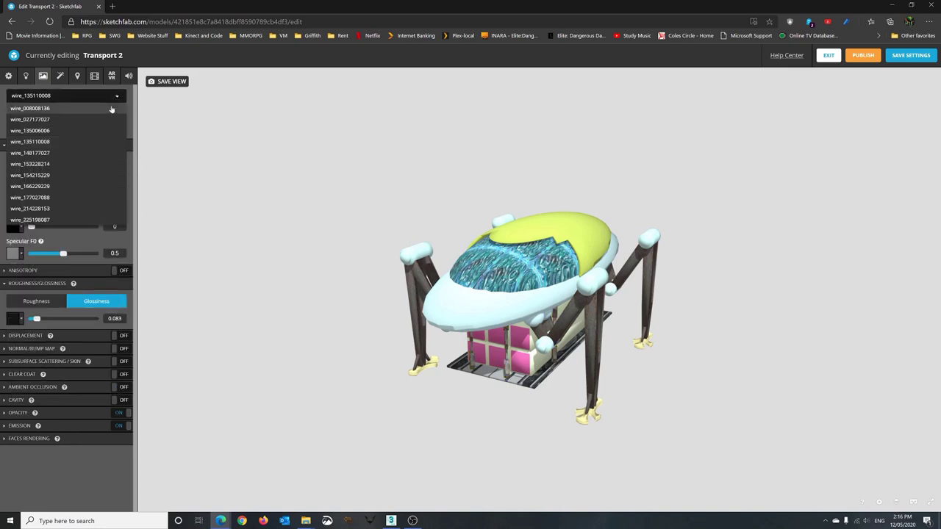
click(60, 154)
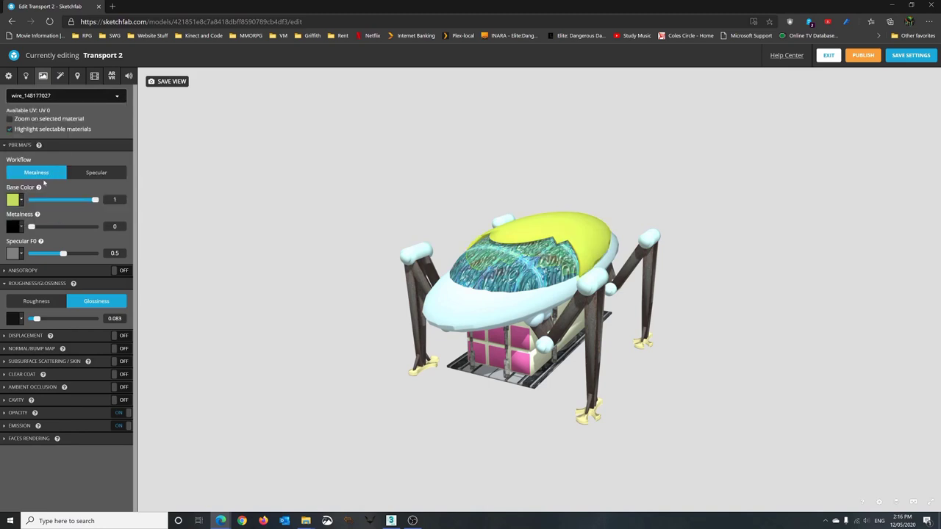
click(21, 200)
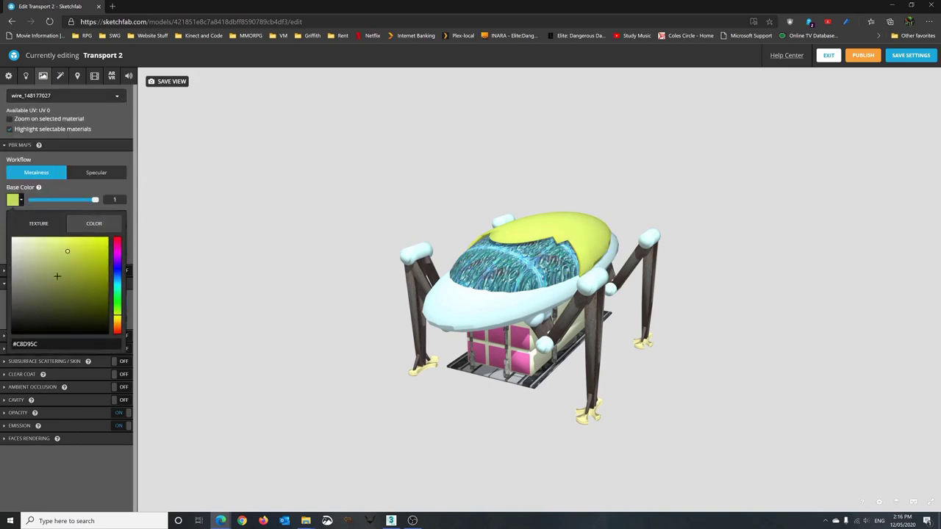
click(43, 225)
click(79, 266)
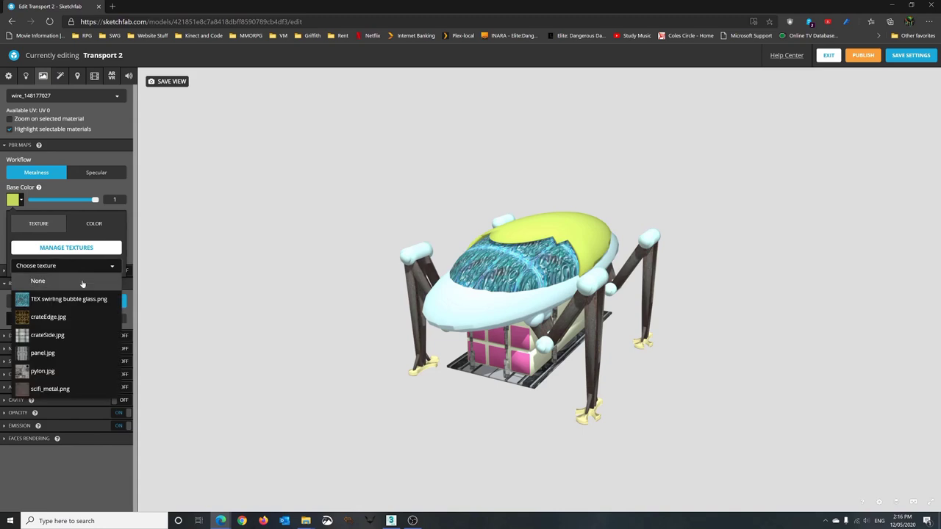
click(58, 353)
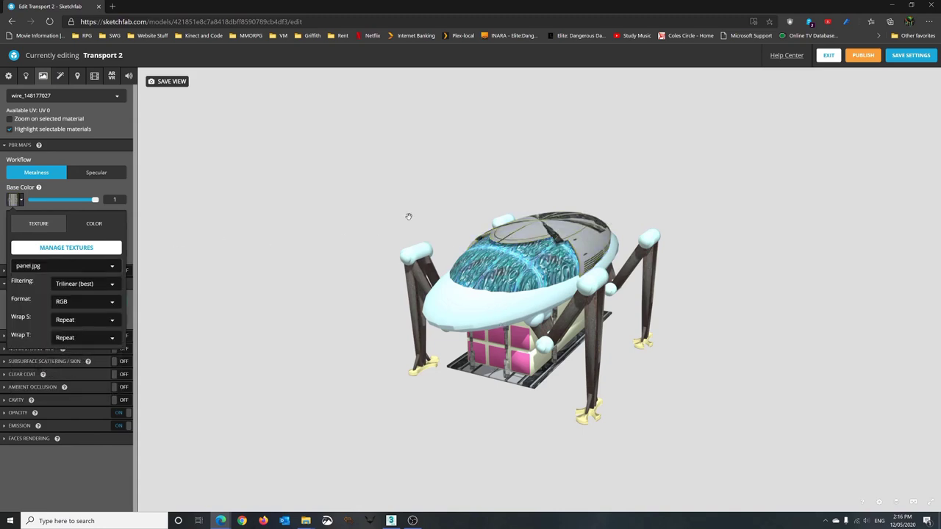
- Texture the leg joint material wire_153228214's base colour with scifi_metal.png
click(117, 100)
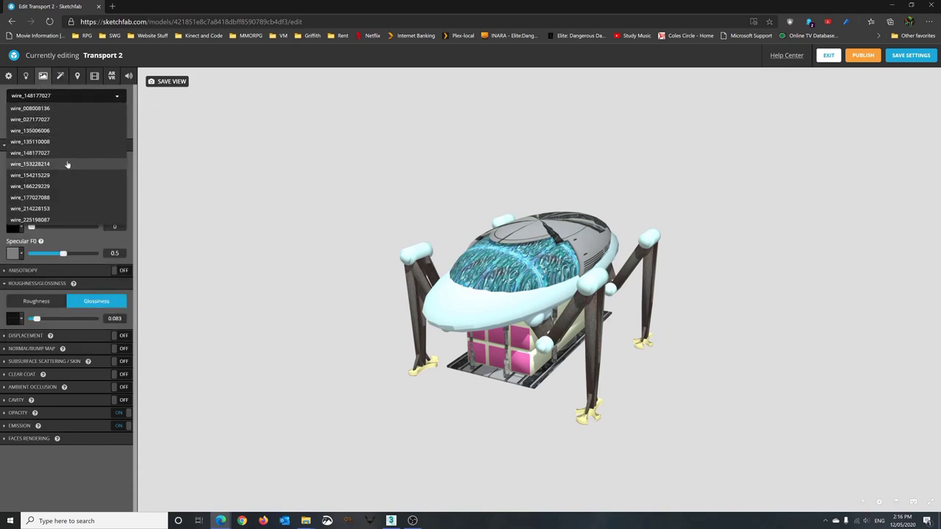
click(67, 164)
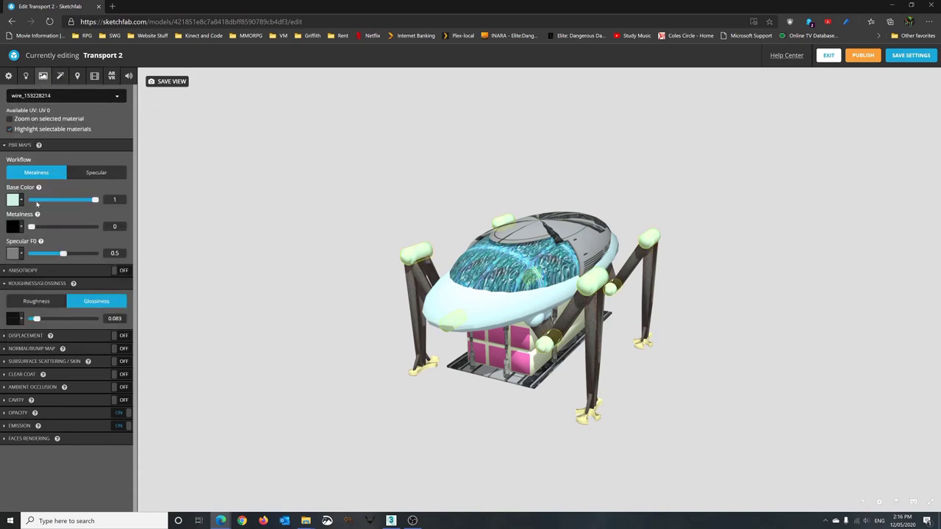
click(20, 200)
click(39, 225)
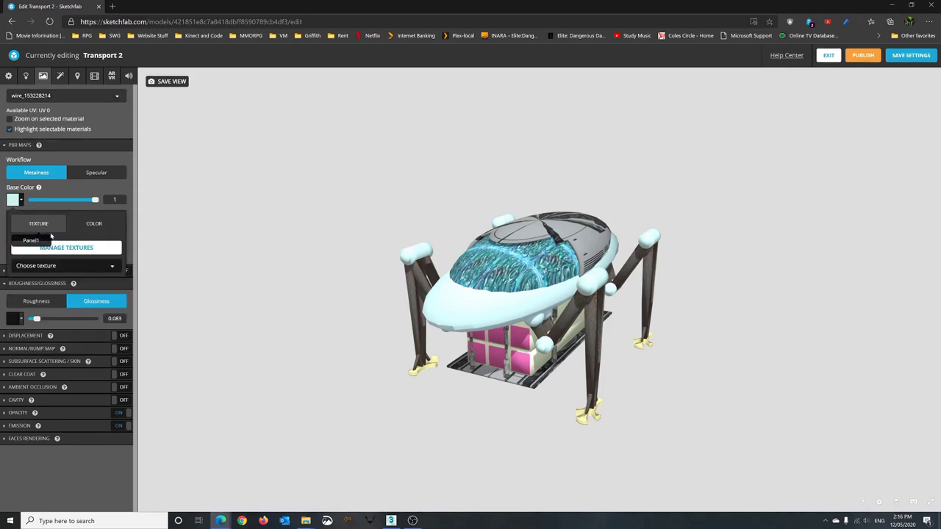
click(105, 266)
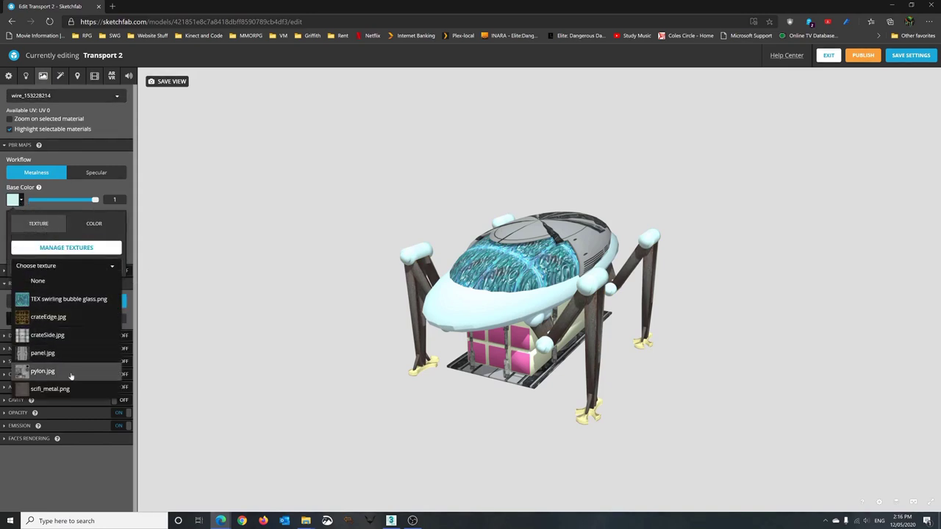
click(70, 389)
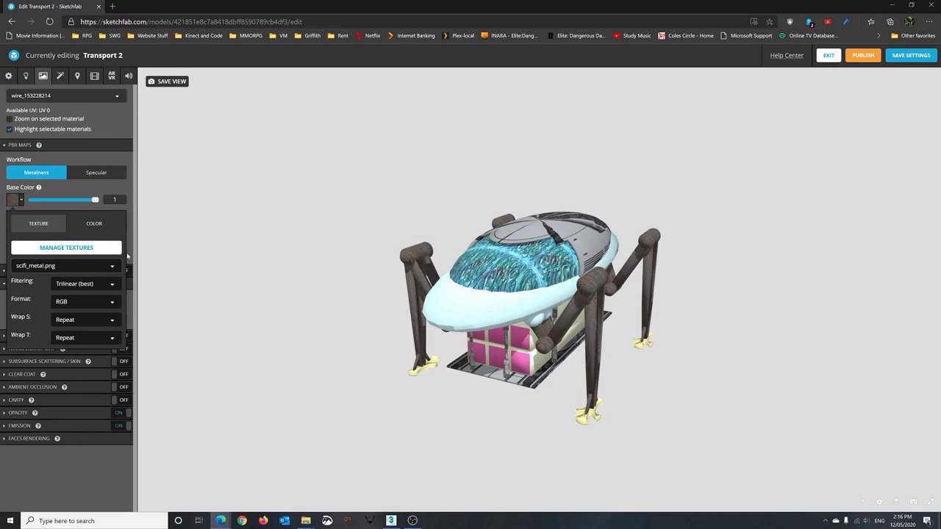